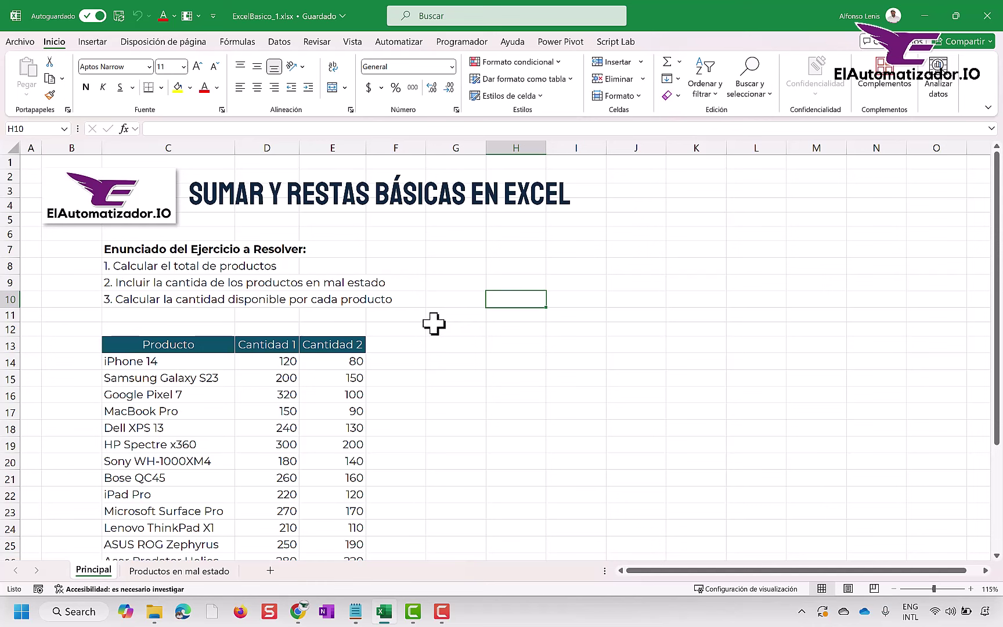
# Point out the product names and the Cantidad 1 and Cantidad 2 quantities in the table.
pyautogui.click(114, 360)
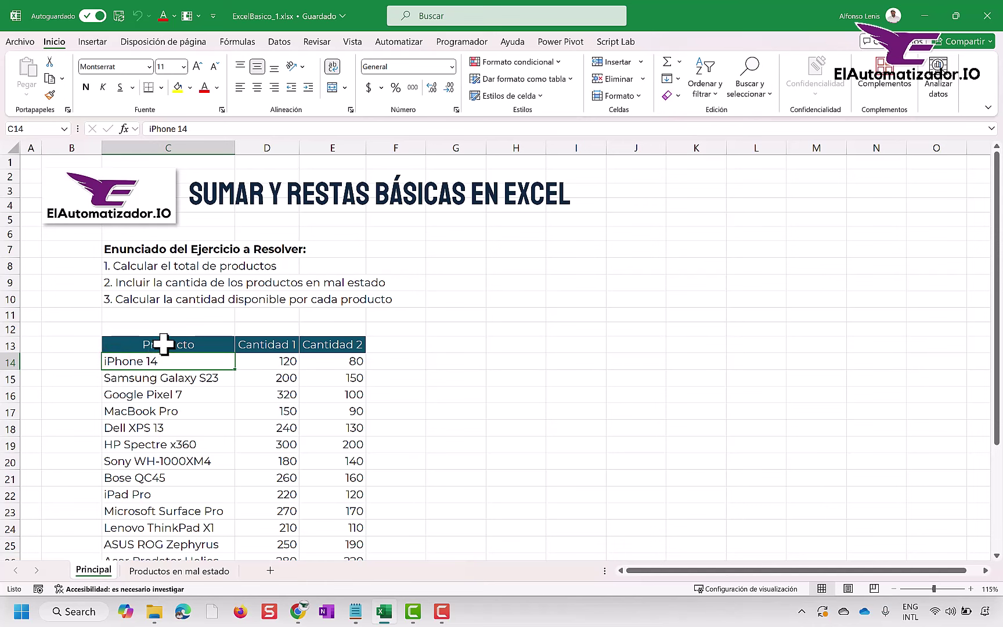
pyautogui.moveTo(164, 344); pyautogui.dragTo(166, 478)
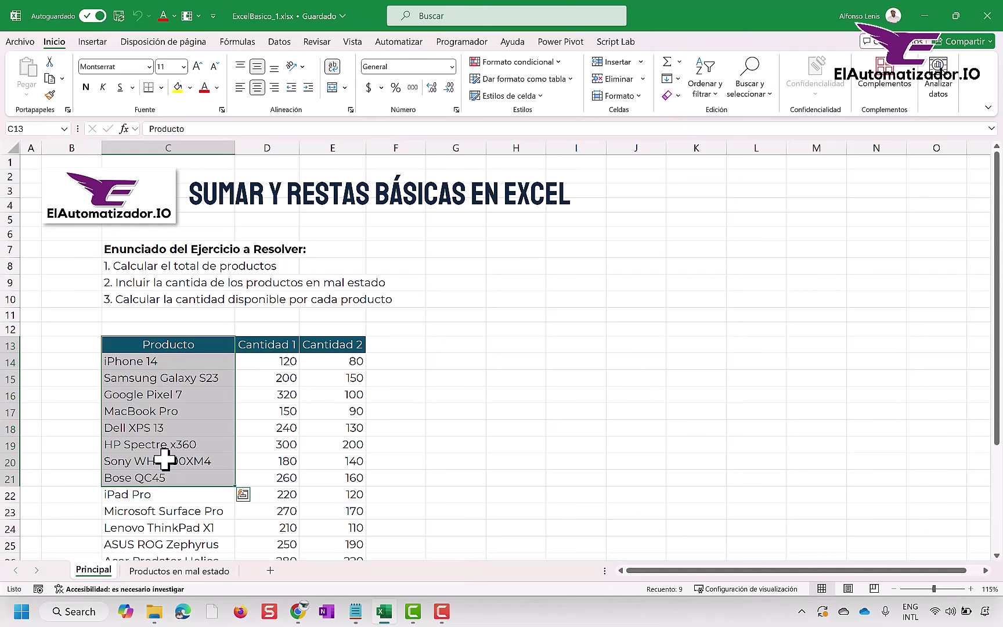
pyautogui.moveTo(266, 344); pyautogui.dragTo(268, 515)
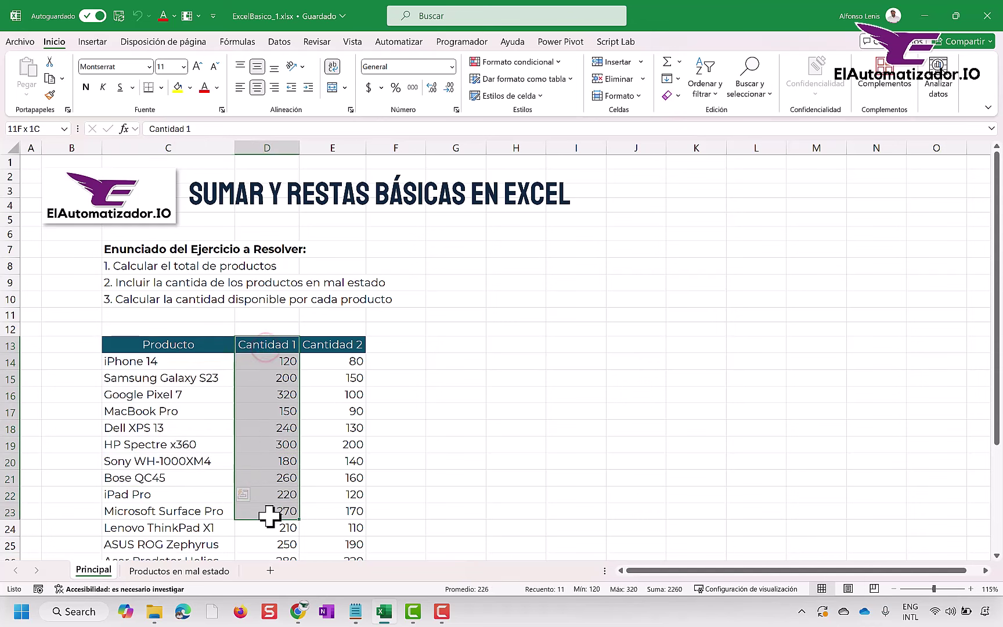
pyautogui.moveTo(327, 344); pyautogui.dragTo(328, 480)
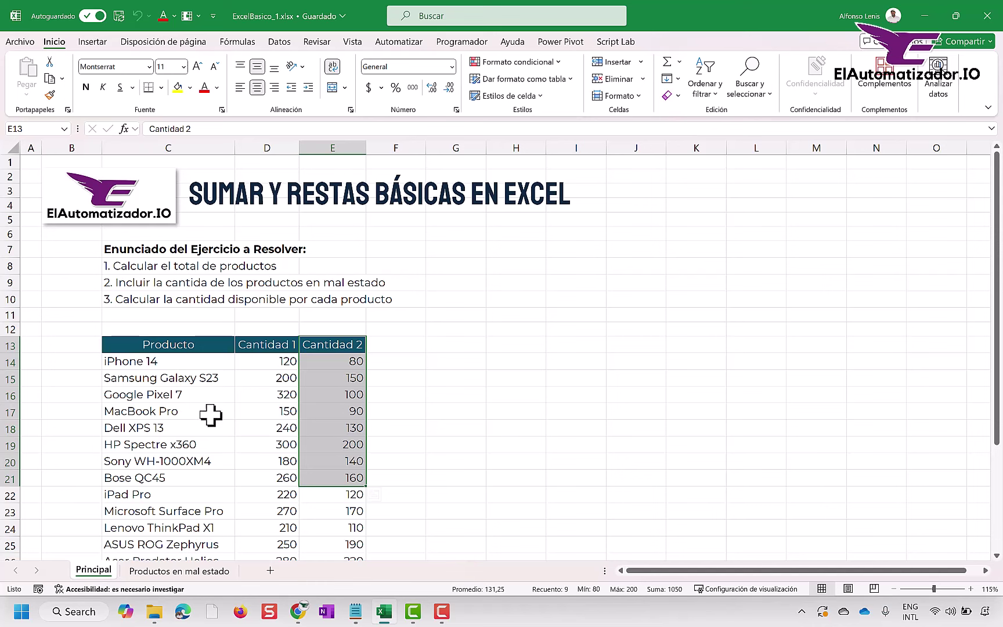
pyautogui.click(179, 344)
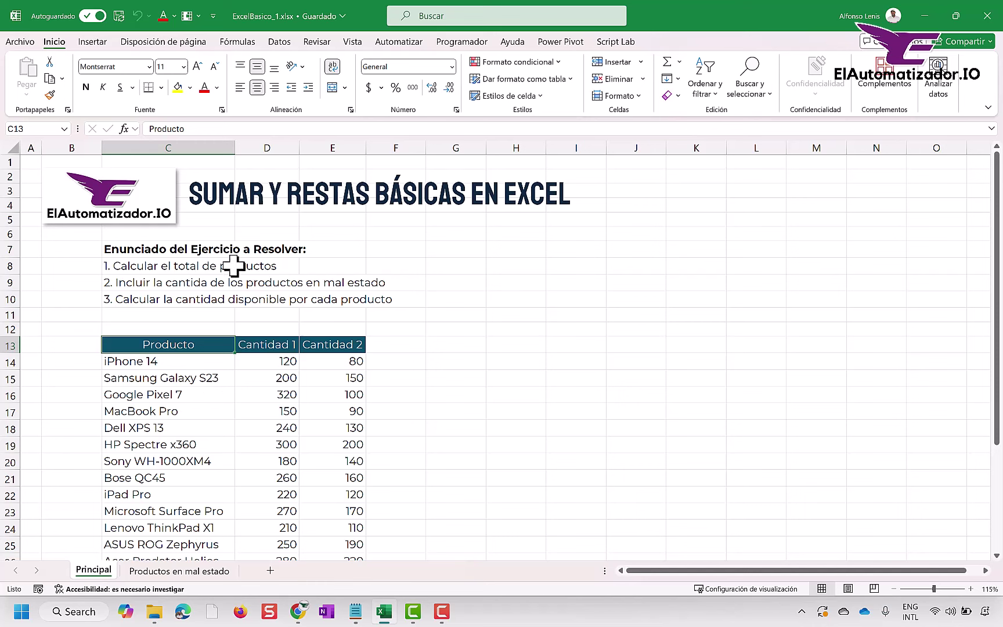
pyautogui.click(135, 267)
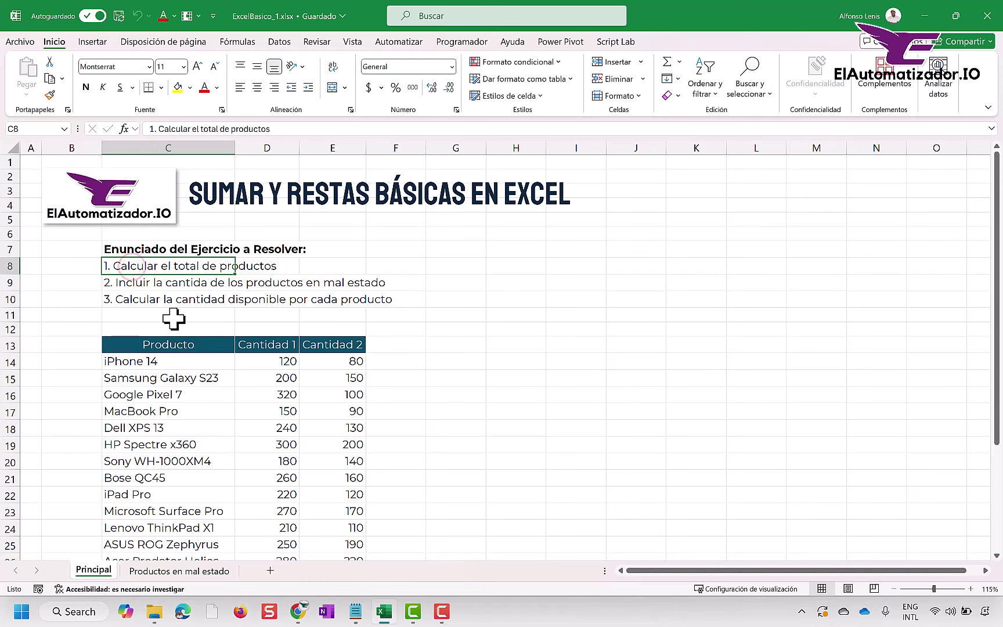
# Rename the Producto header in C13 to 'Productos'.
pyautogui.click(175, 346)
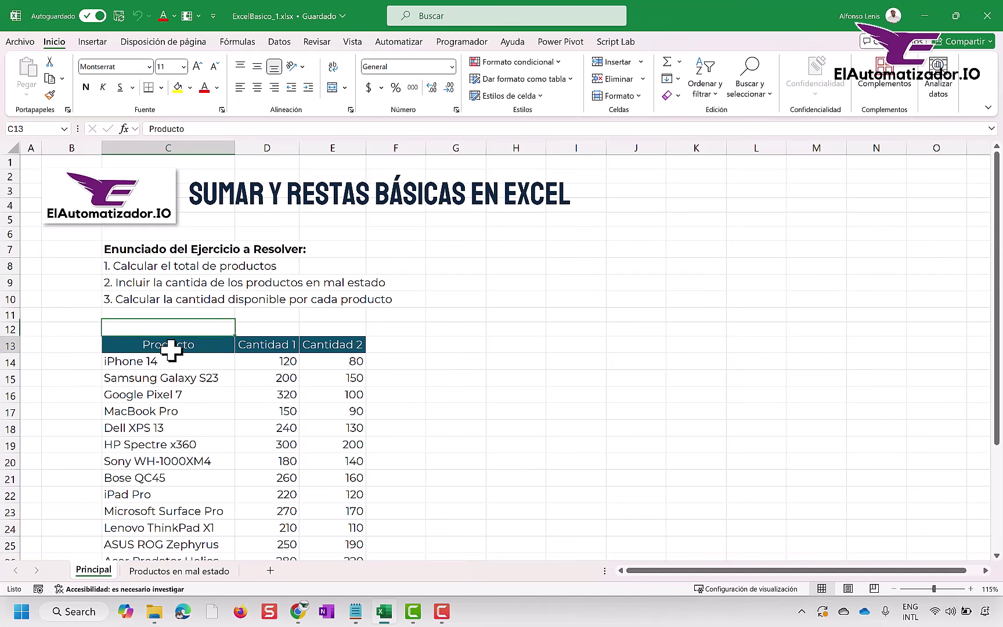
pyautogui.hotkey('shift', 'Down')
pyautogui.hotkey('shift', 'Down')
pyautogui.hotkey('shift', 'Down')
pyautogui.hotkey('shift', 'Down')
pyautogui.hotkey('shift', 'Down')
pyautogui.doubleClick(200, 347)
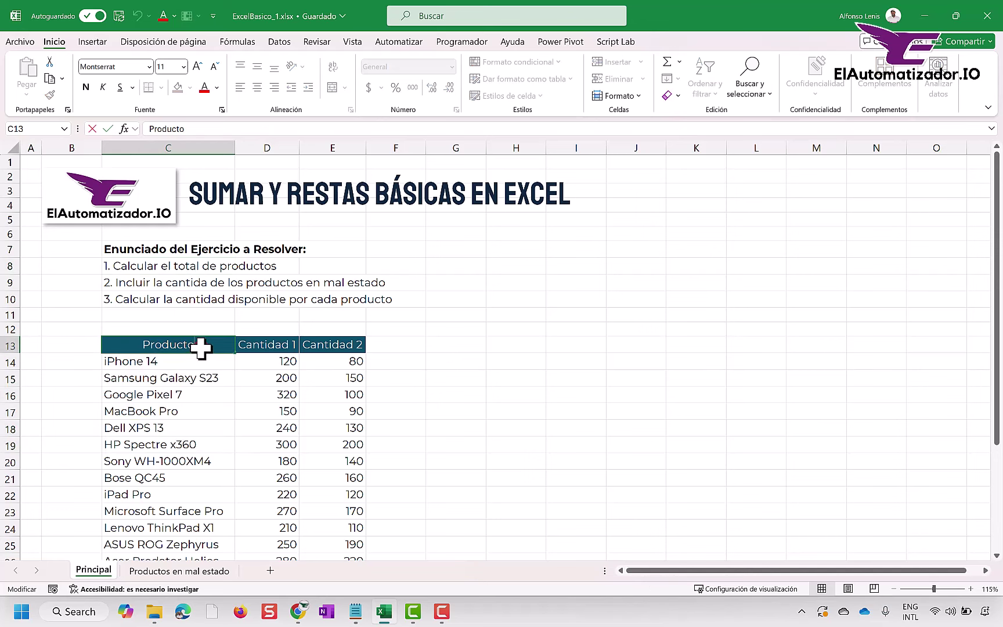
pyautogui.write('s')
pyautogui.press('Return')
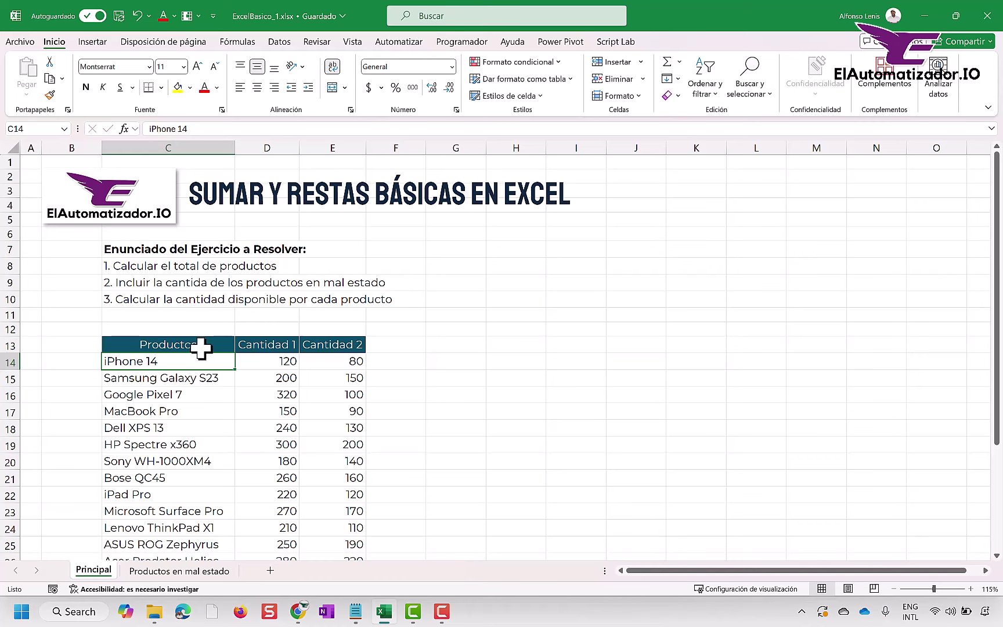
# Add a 'Total cantidad' header in F13 after Cantidad 2.
pyautogui.click(197, 392)
pyautogui.scroll(-3, 197, 392)
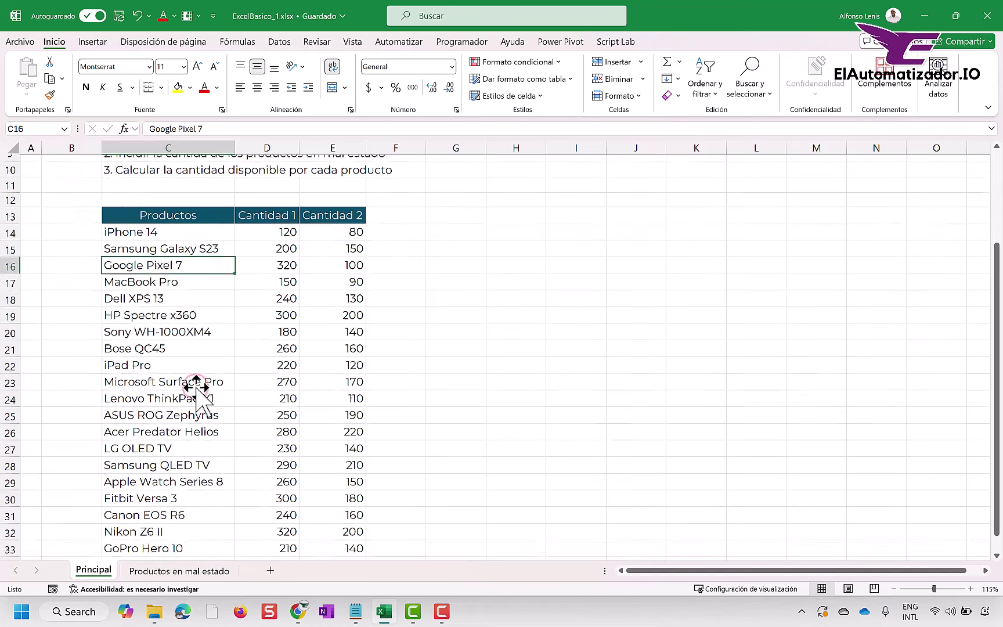
pyautogui.scroll(-3, 196, 388)
pyautogui.scroll(6, 196, 388)
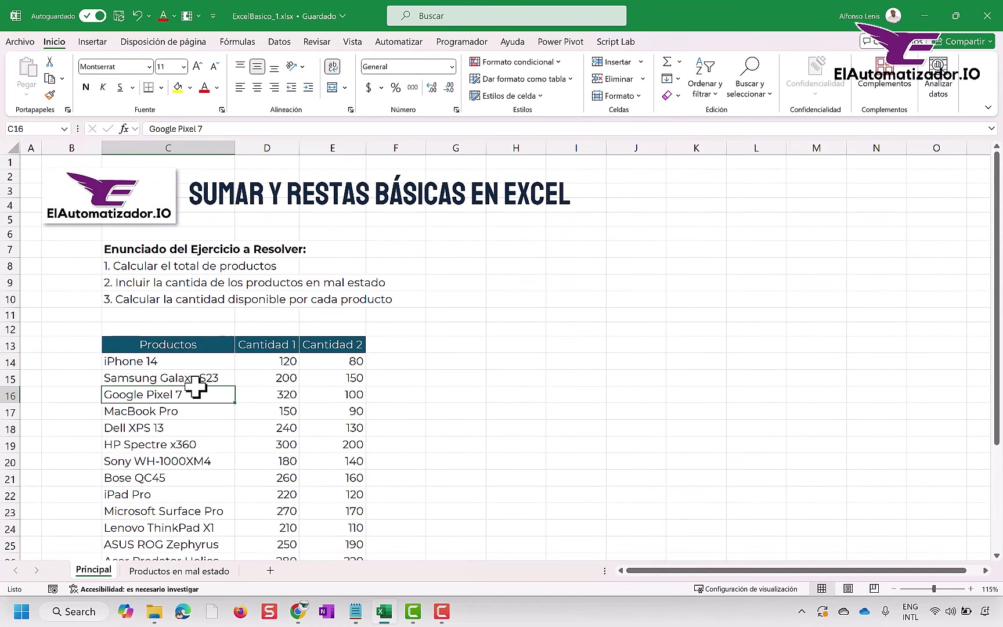
pyautogui.moveTo(273, 343); pyautogui.dragTo(277, 395)
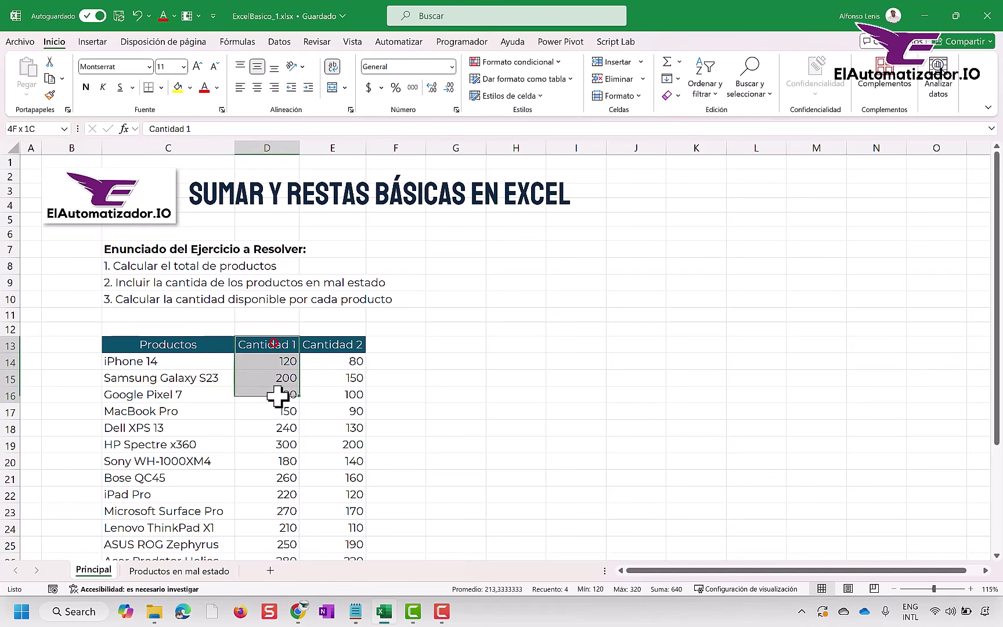
pyautogui.click(333, 346)
pyautogui.click(406, 346)
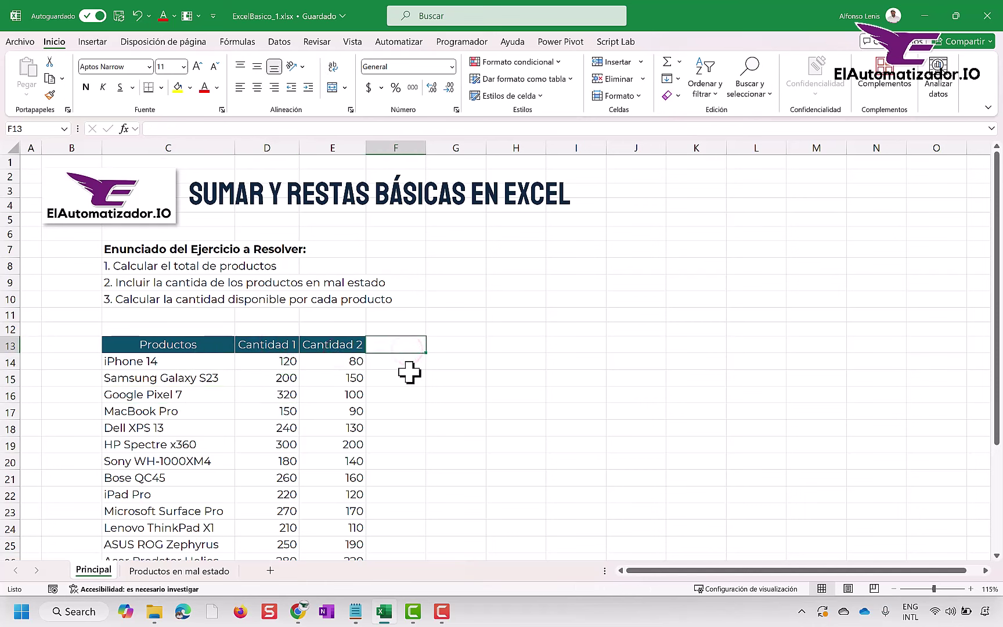
pyautogui.write('T')
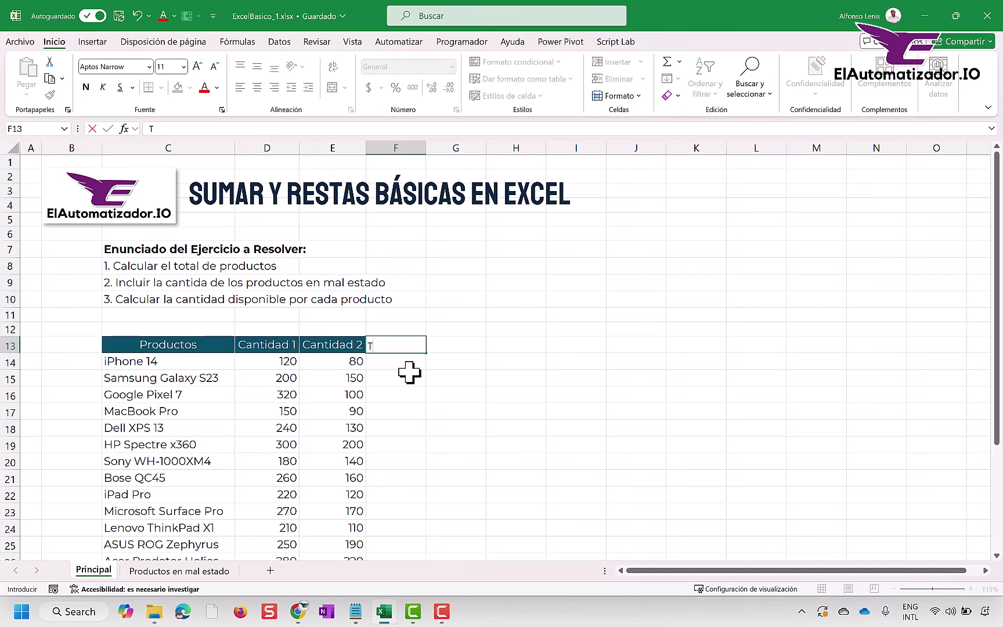
pyautogui.write('ot')
pyautogui.press('BackSpace')
pyautogui.press('BackSpace')
pyautogui.press('BackSpace')
pyautogui.write('ota')
pyautogui.press('BackSpace')
pyautogui.press('BackSpace')
pyautogui.write('To')
pyautogui.write('tal cant')
pyautogui.write('idad')
pyautogui.press('Return')
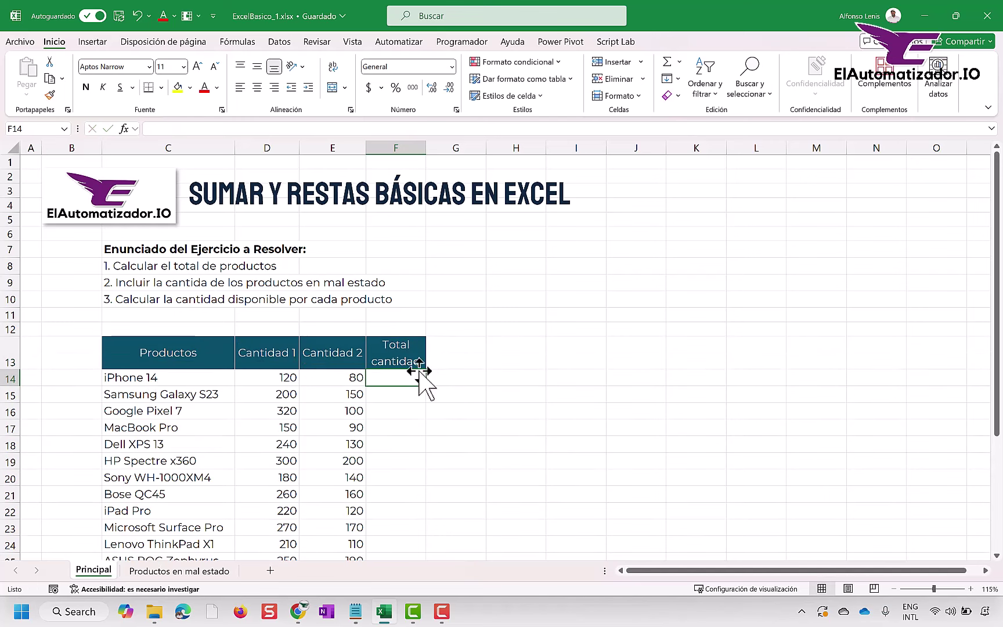
pyautogui.click(409, 343)
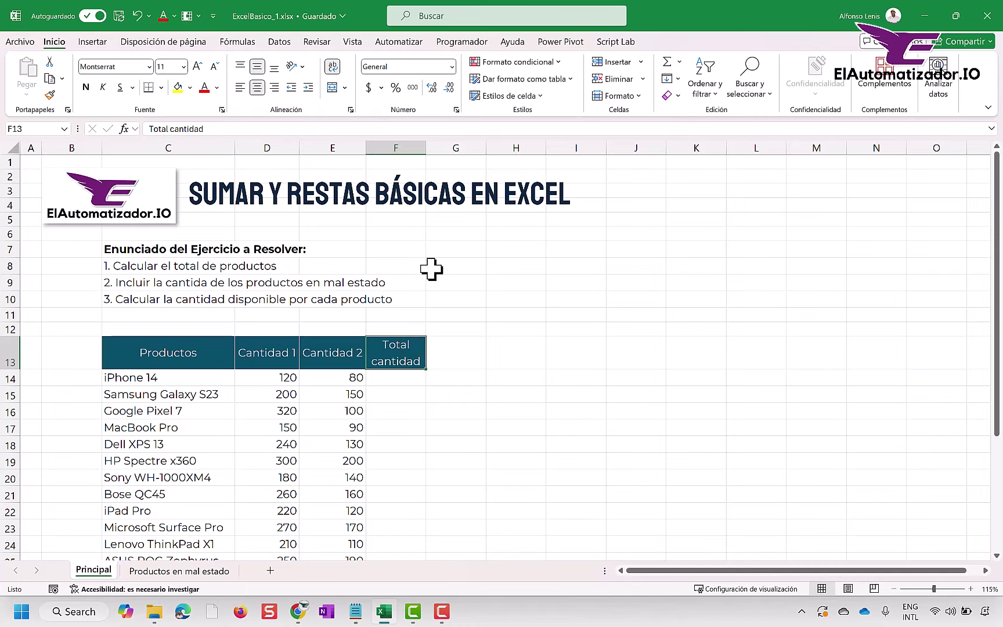
pyautogui.scroll(-1, 432, 269)
# Enter =D14+E14 in F14 so iPhone 14's total shows 200.
pyautogui.click(389, 344)
pyautogui.click(390, 335)
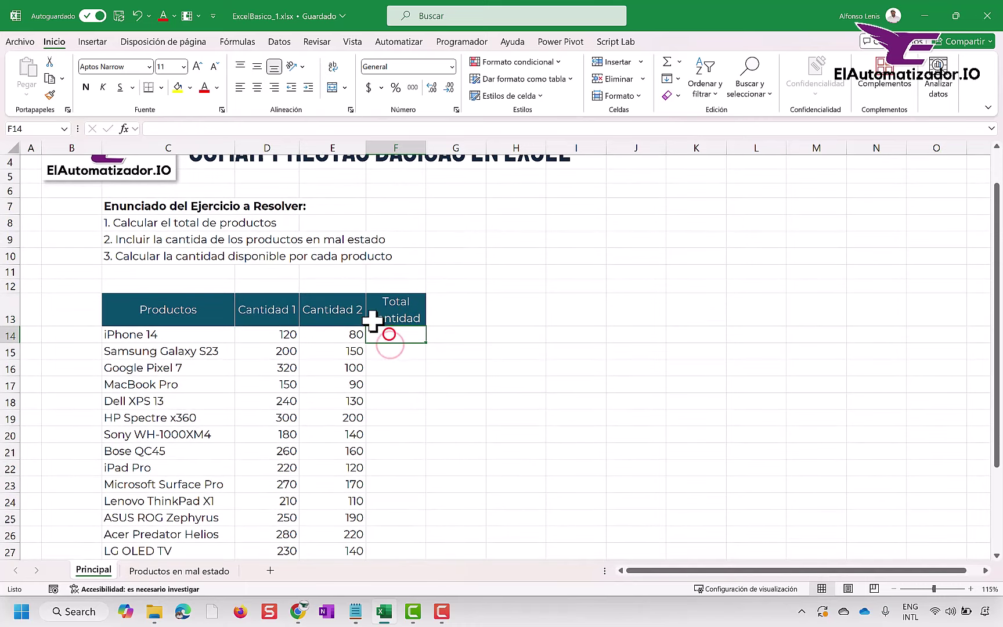
pyautogui.click(281, 334)
pyautogui.click(404, 335)
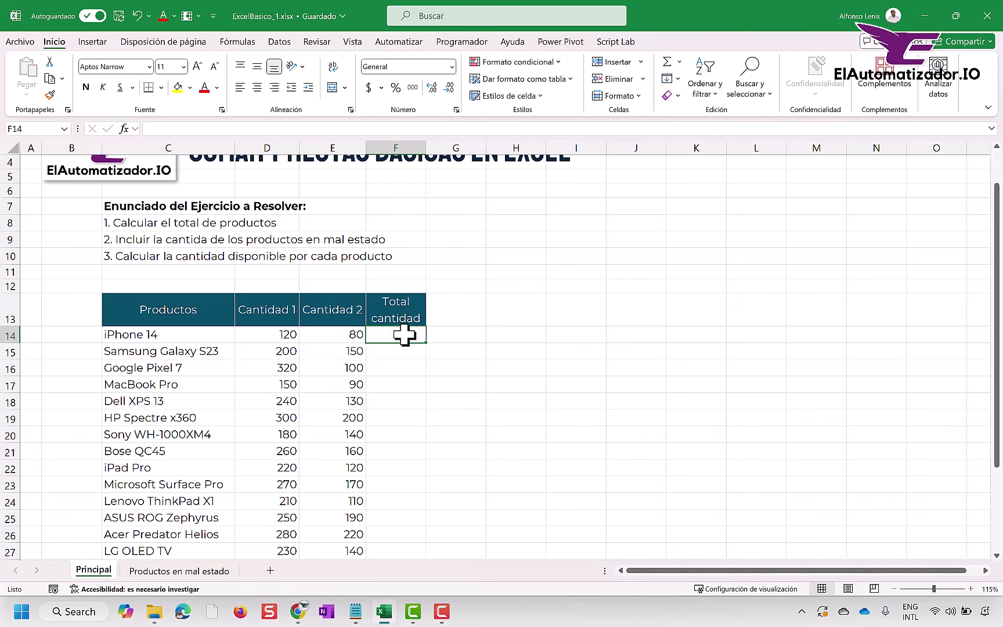
pyautogui.write('=')
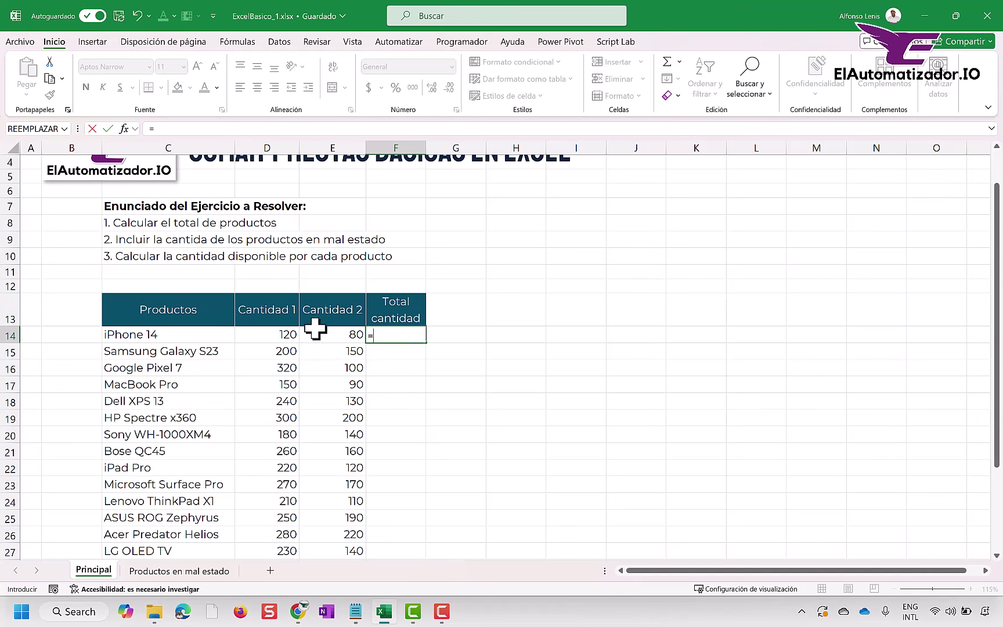
pyautogui.click(274, 334)
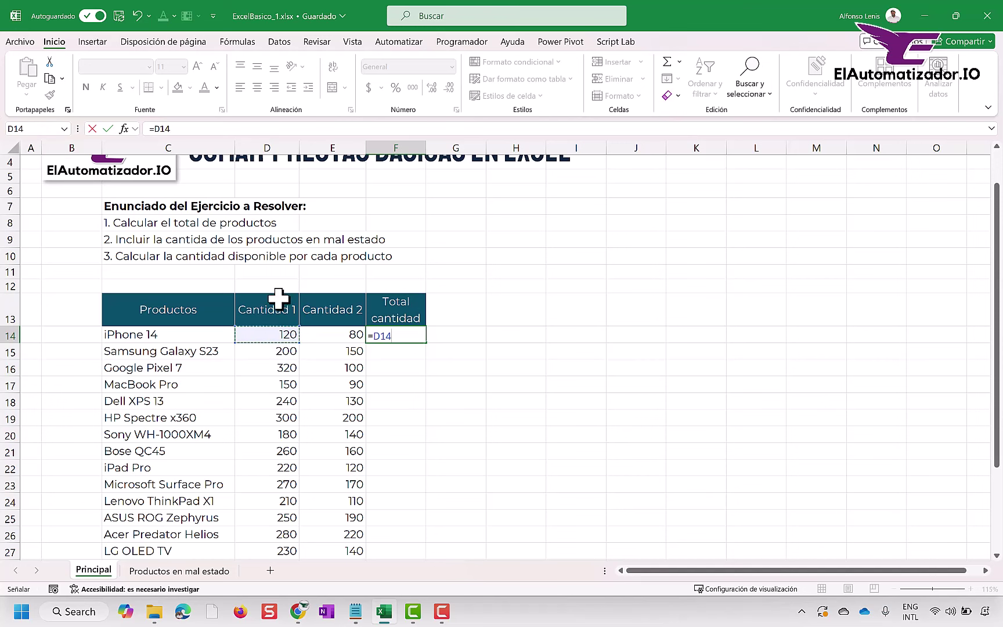
pyautogui.click(394, 337)
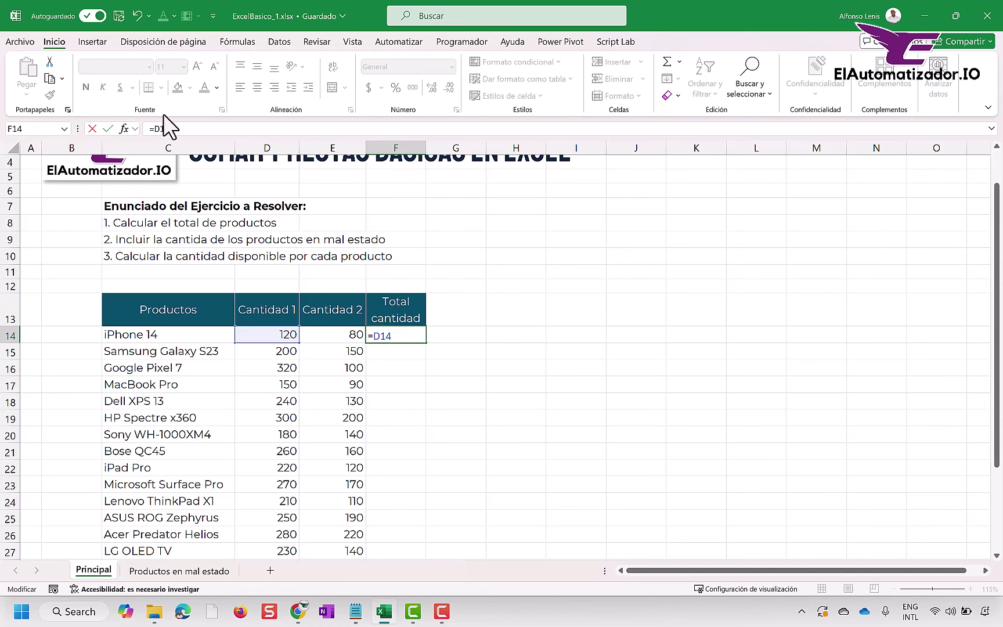
pyautogui.click(173, 131)
pyautogui.click(406, 335)
pyautogui.click(338, 333)
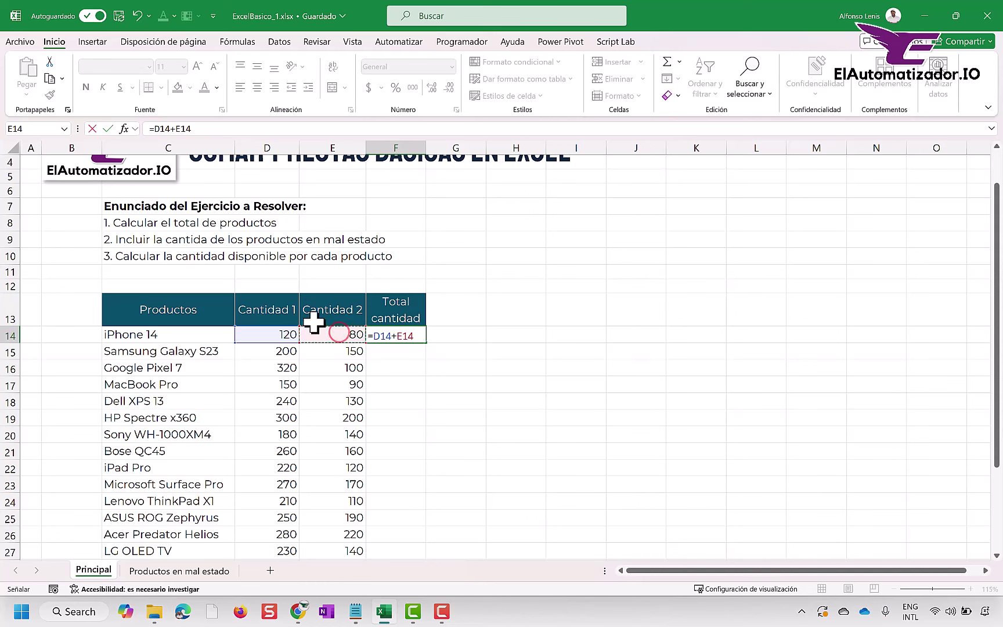
pyautogui.press('Return')
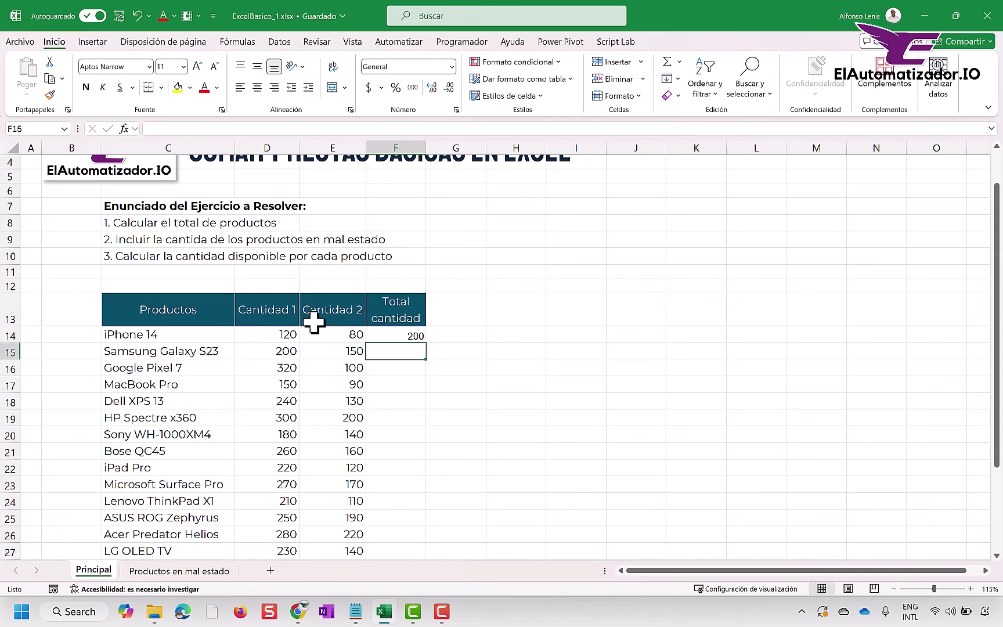
# Fill F14's total formula down the Total cantidad column for every product.
pyautogui.click(414, 334)
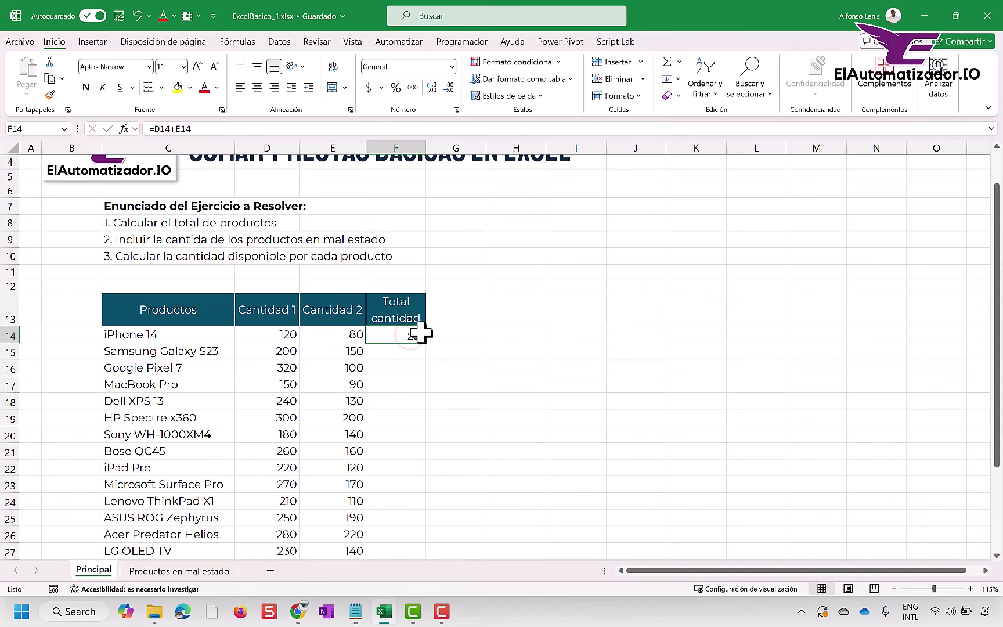
pyautogui.moveTo(145, 335); pyautogui.dragTo(152, 498)
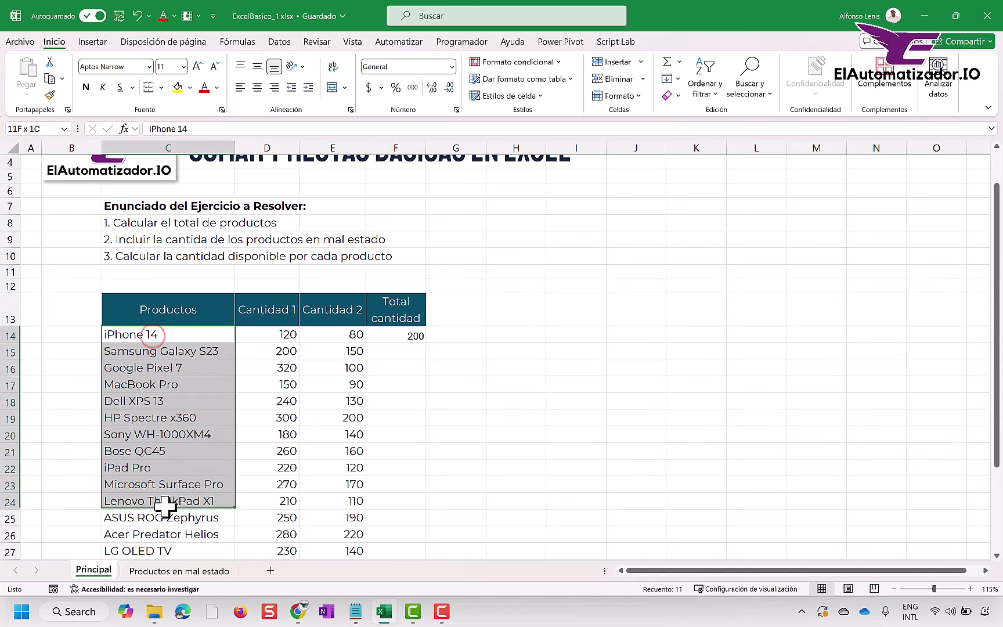
pyautogui.click(150, 351)
pyautogui.click(158, 383)
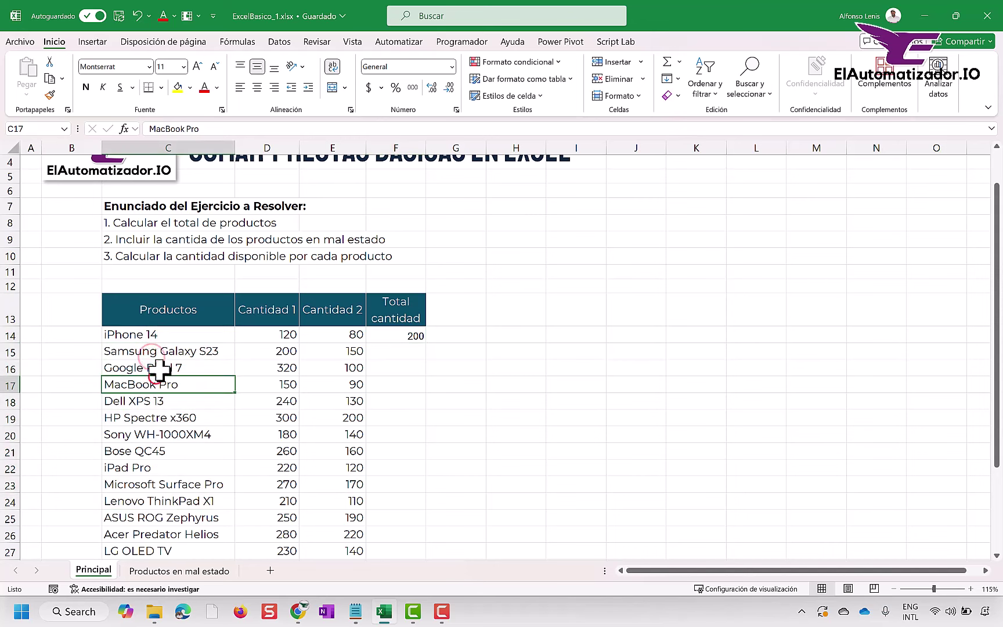
pyautogui.click(411, 335)
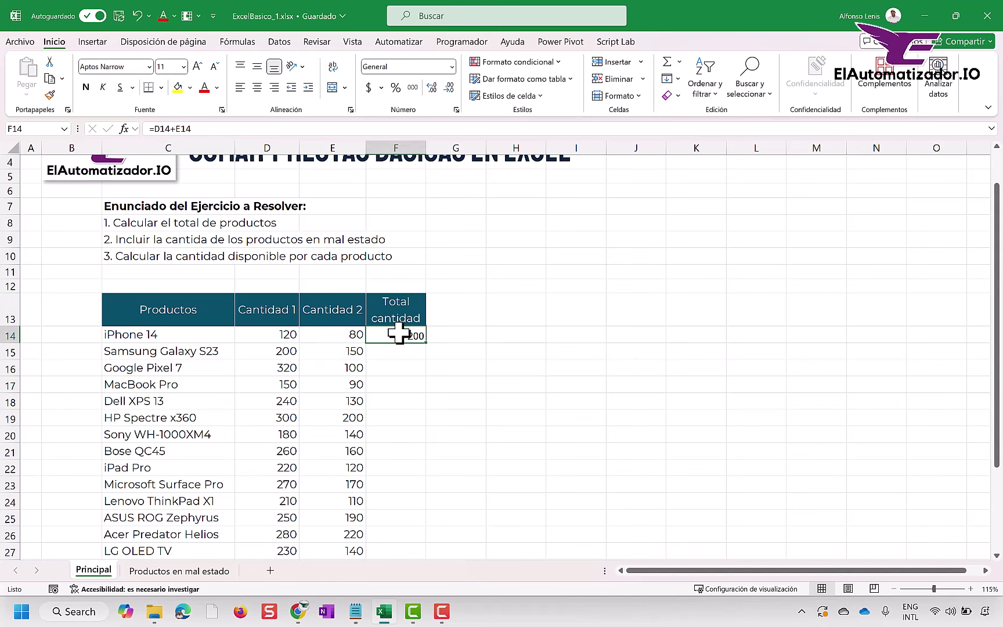
pyautogui.click(425, 344)
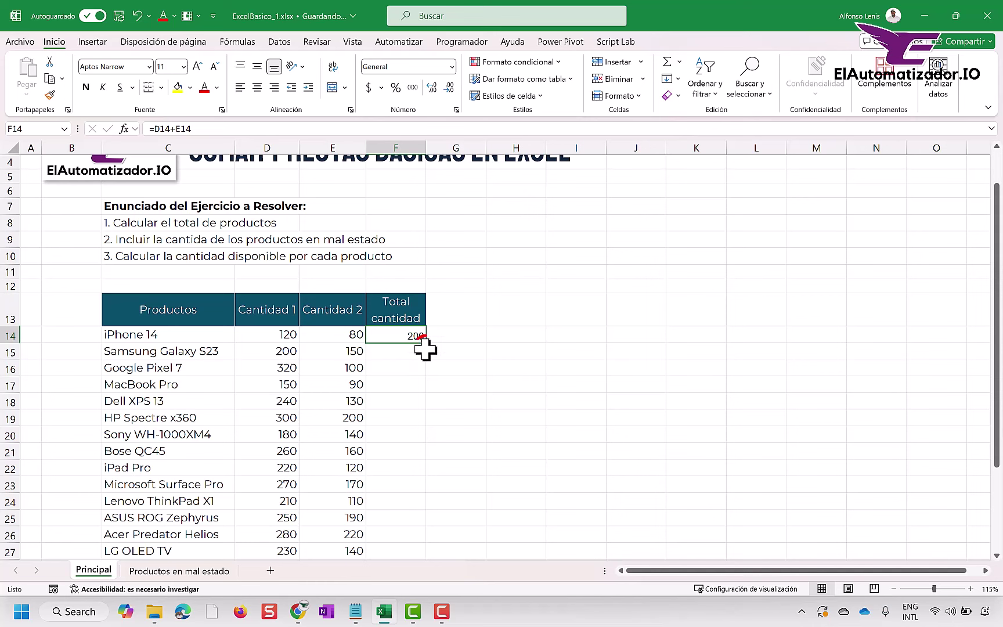
pyautogui.click(426, 346)
pyautogui.moveTo(426, 345); pyautogui.dragTo(429, 378)
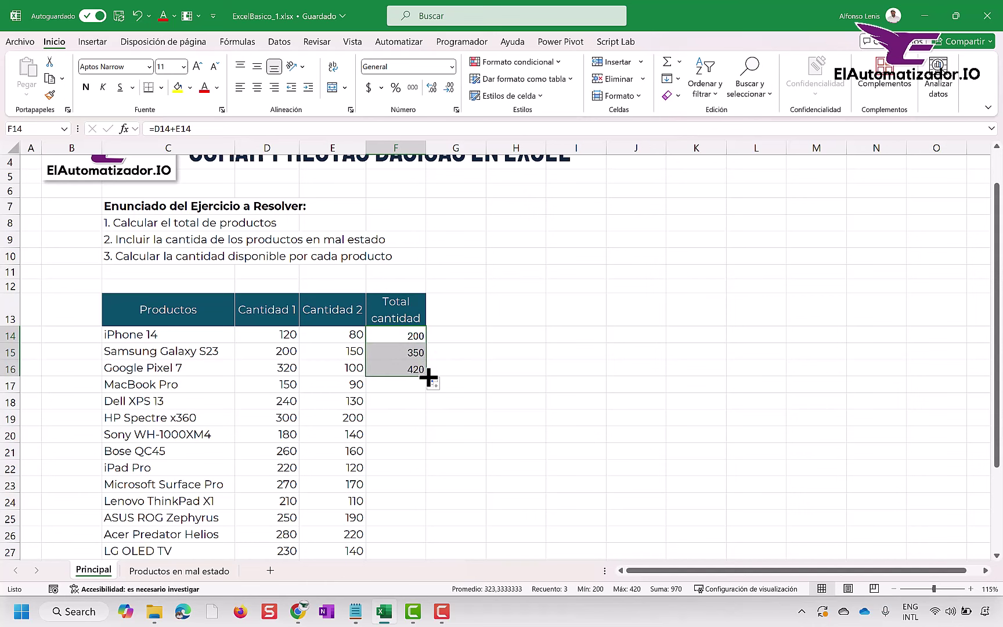
pyautogui.doubleClick(427, 376)
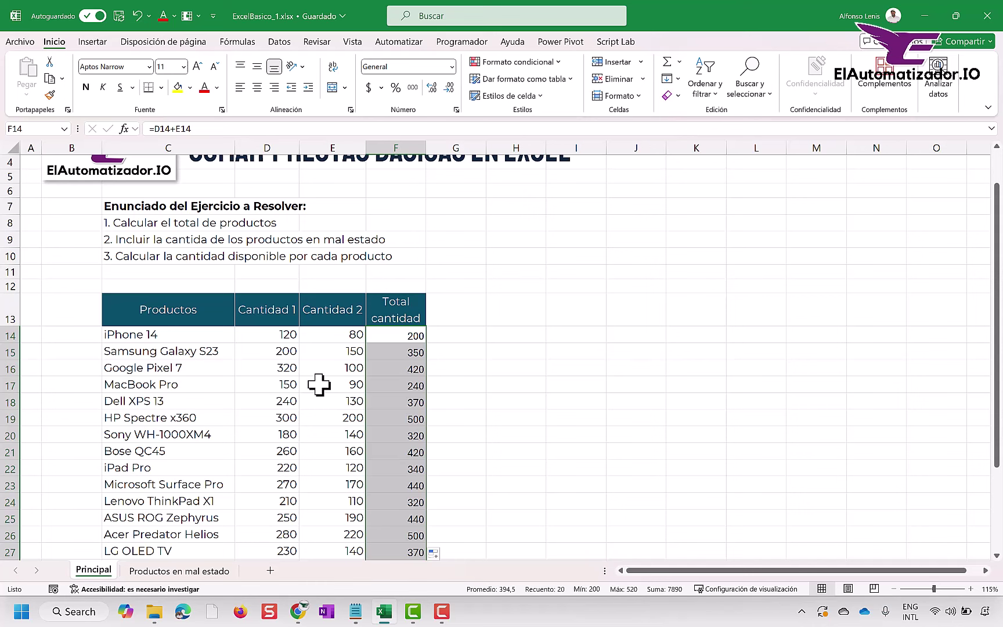
# Inspect the iPhone 14 total formula =D14+E14 without changing it.
pyautogui.click(186, 402)
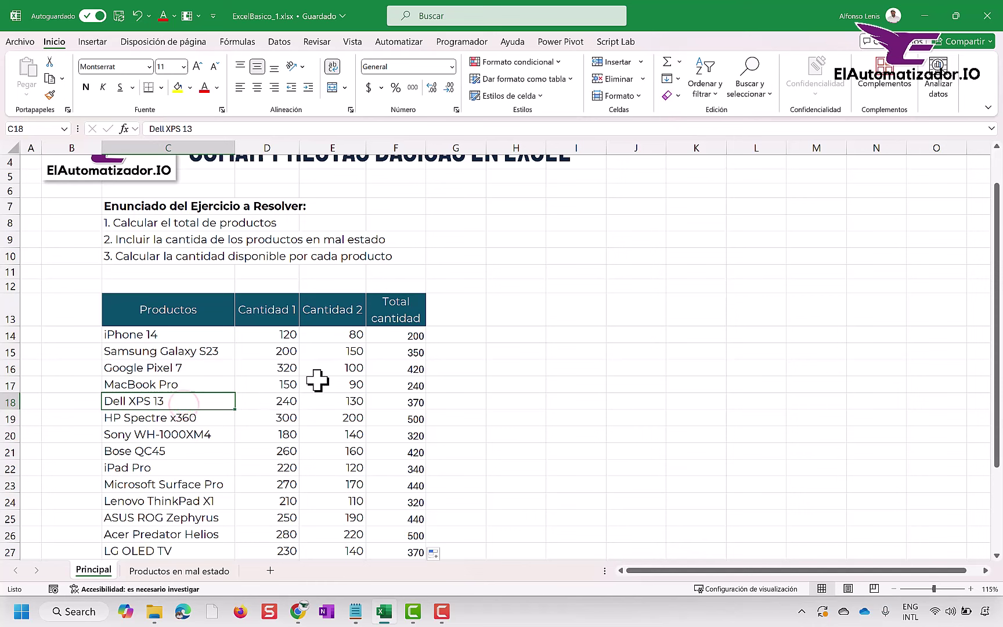
pyautogui.click(406, 335)
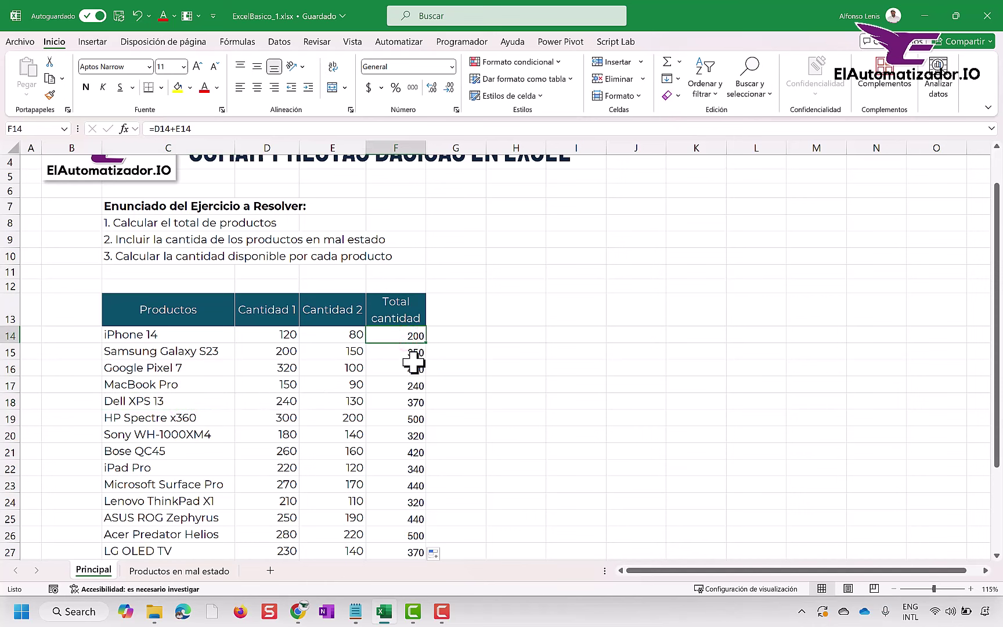
pyautogui.doubleClick(406, 335)
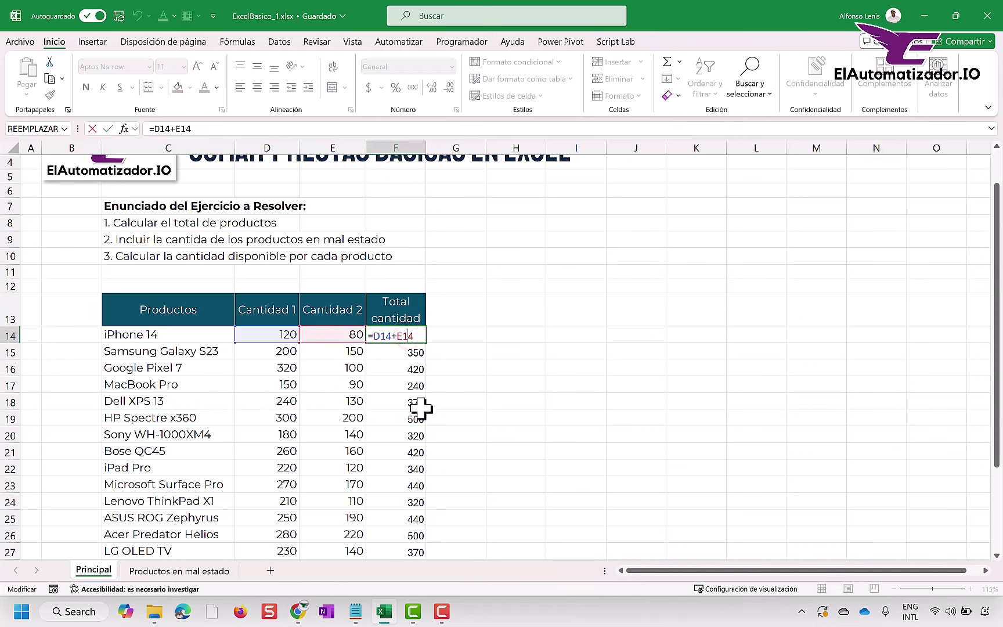
pyautogui.press('Escape')
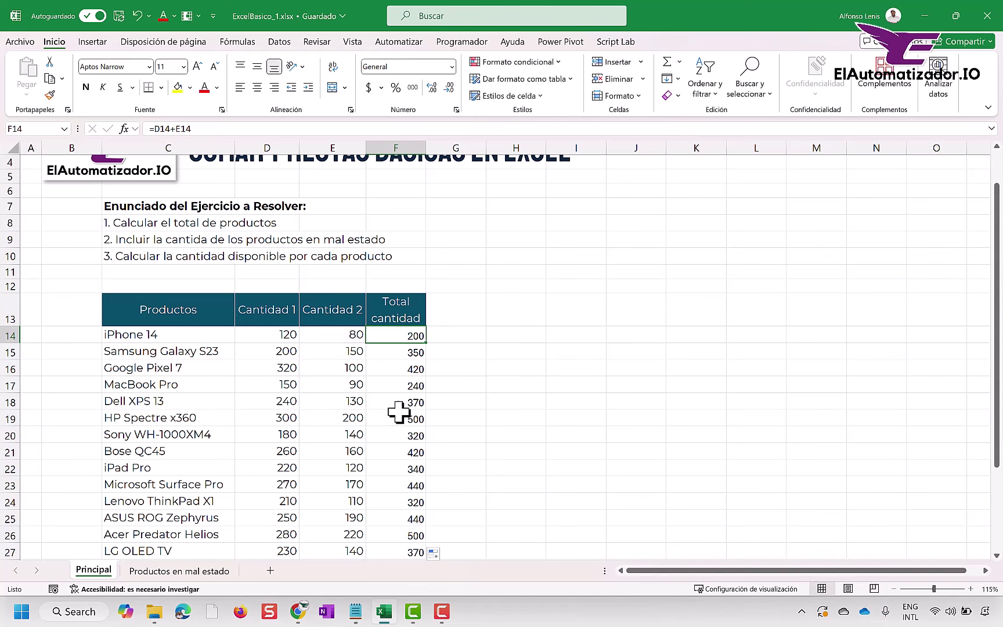
pyautogui.scroll(-3, 395, 406)
pyautogui.scroll(4, 380, 386)
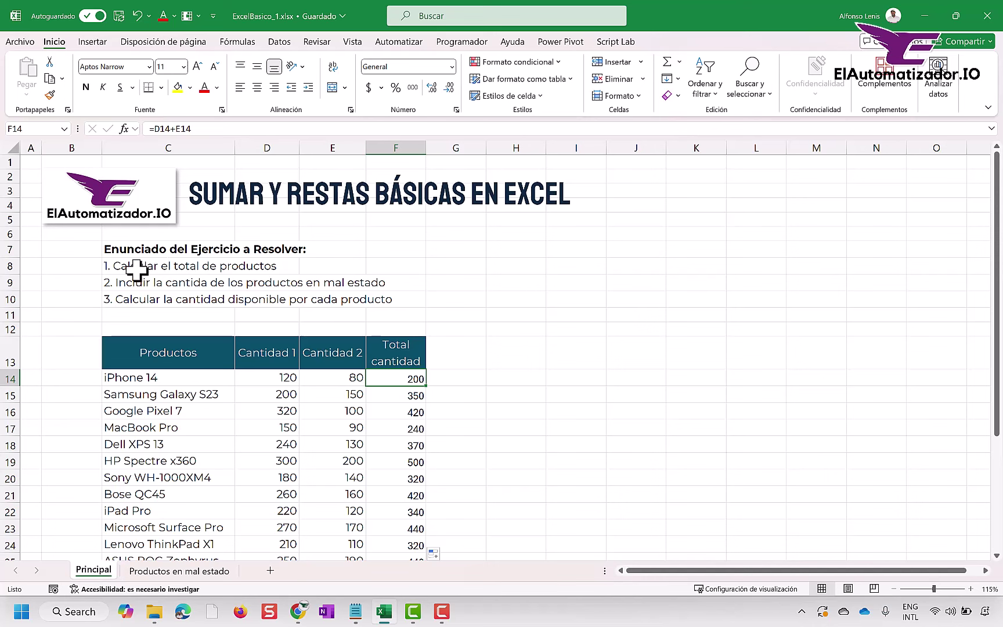
# Correct 'cantida' to 'cantidad' in the second instruction in C9.
pyautogui.click(140, 264)
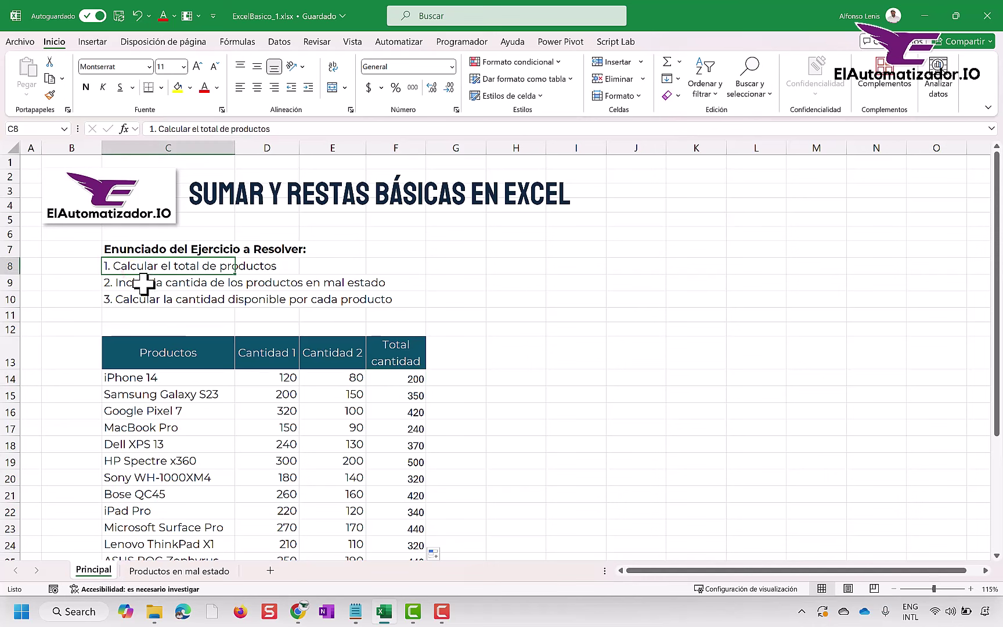
pyautogui.click(139, 282)
pyautogui.doubleClick(204, 281)
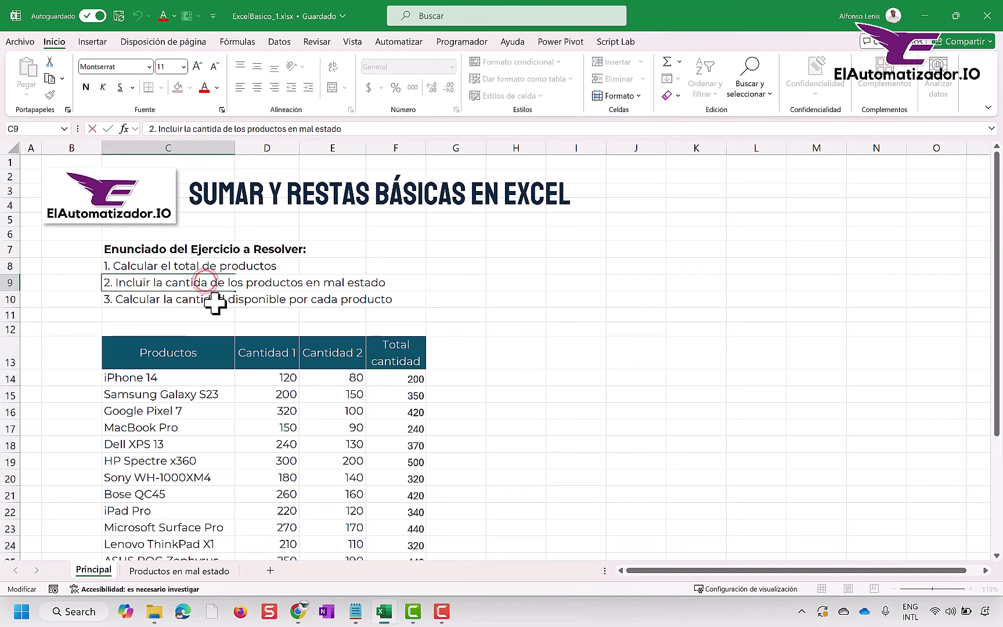
pyautogui.write('d')
pyautogui.click(215, 301)
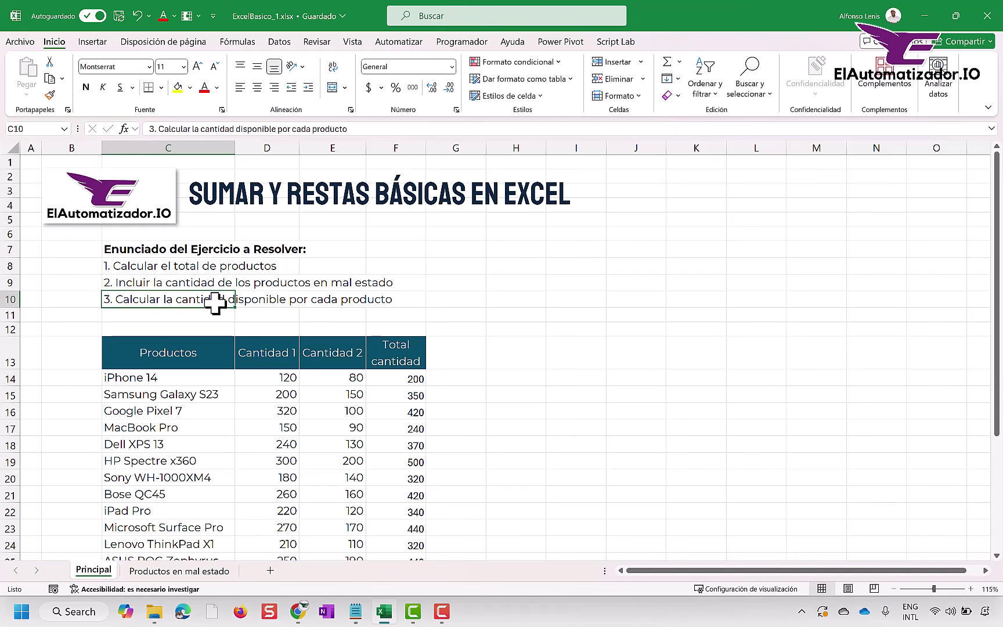
# Copy E14's formatting onto the Total cantidad values with Format Painter.
pyautogui.click(221, 381)
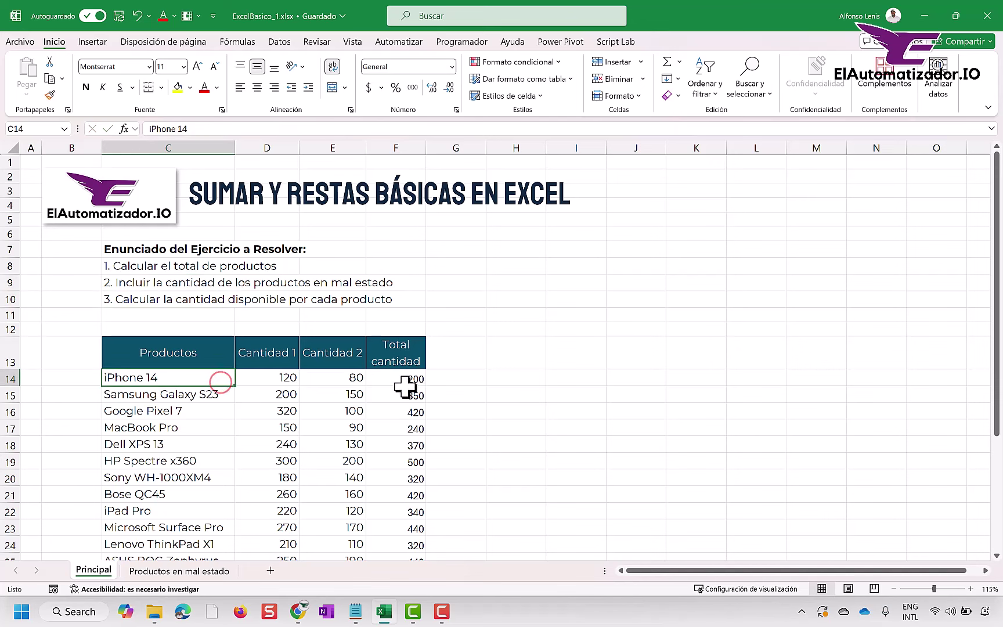
pyautogui.click(349, 377)
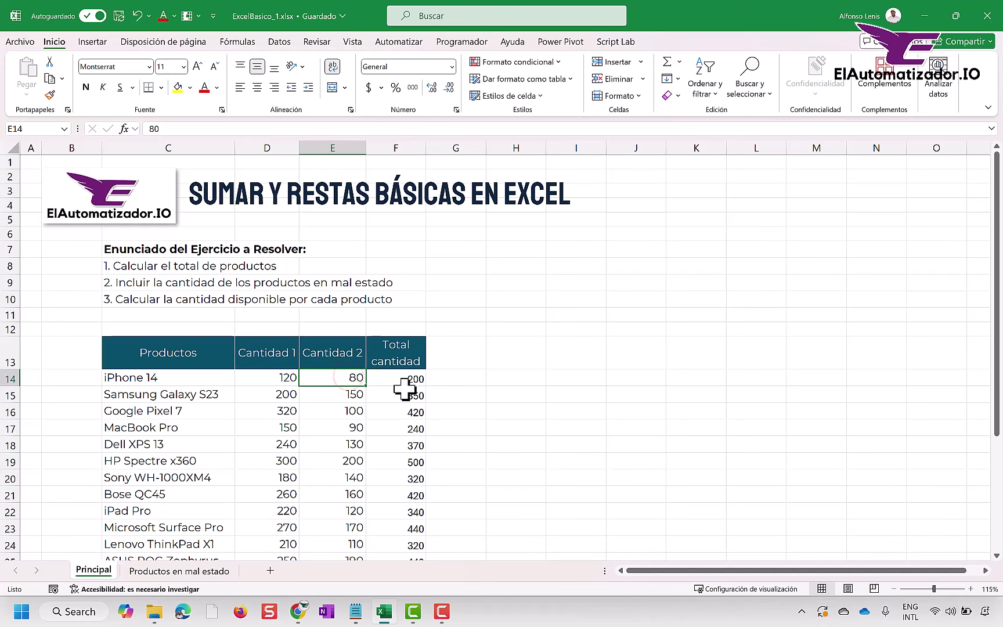
pyautogui.moveTo(404, 383); pyautogui.dragTo(390, 465)
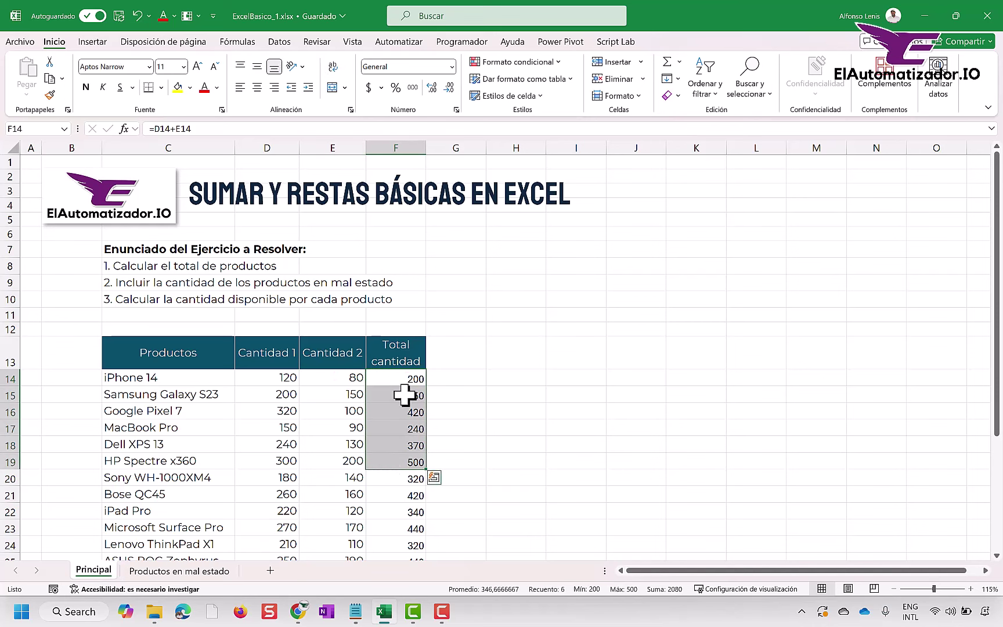
pyautogui.click(342, 379)
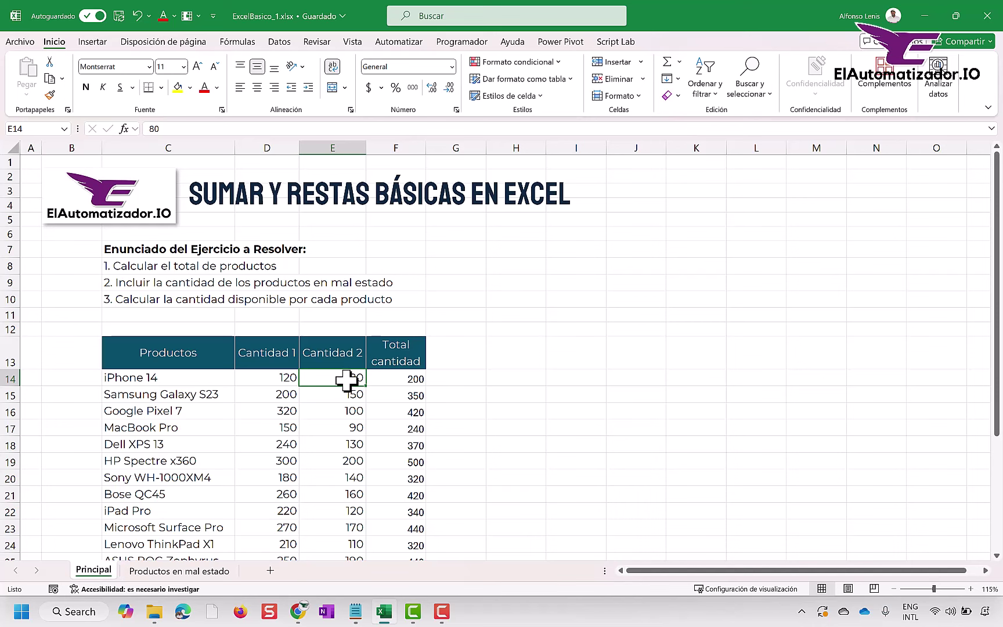
pyautogui.click(347, 380)
pyautogui.click(330, 378)
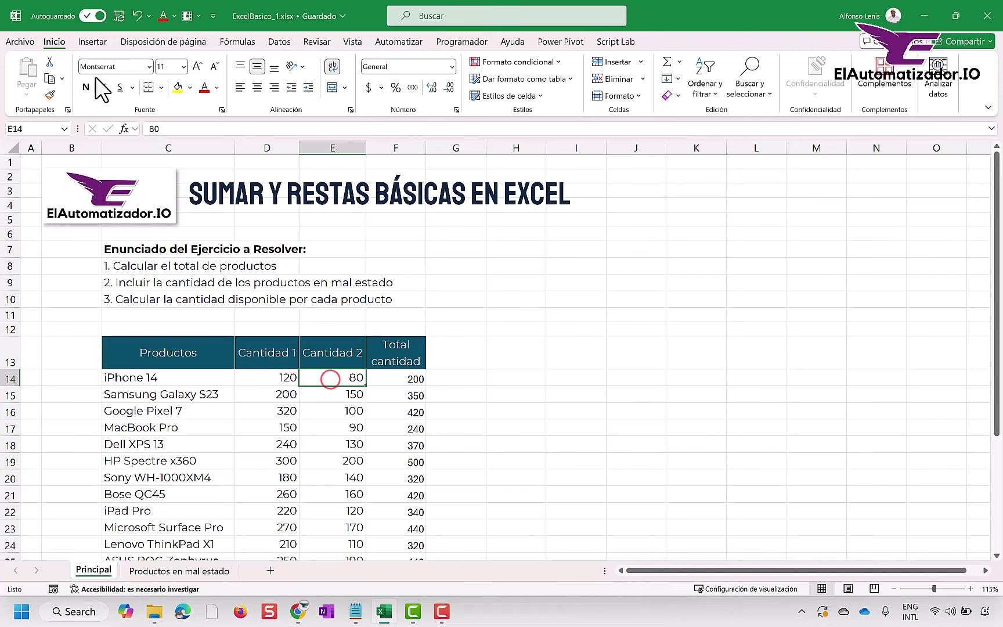
pyautogui.click(402, 378)
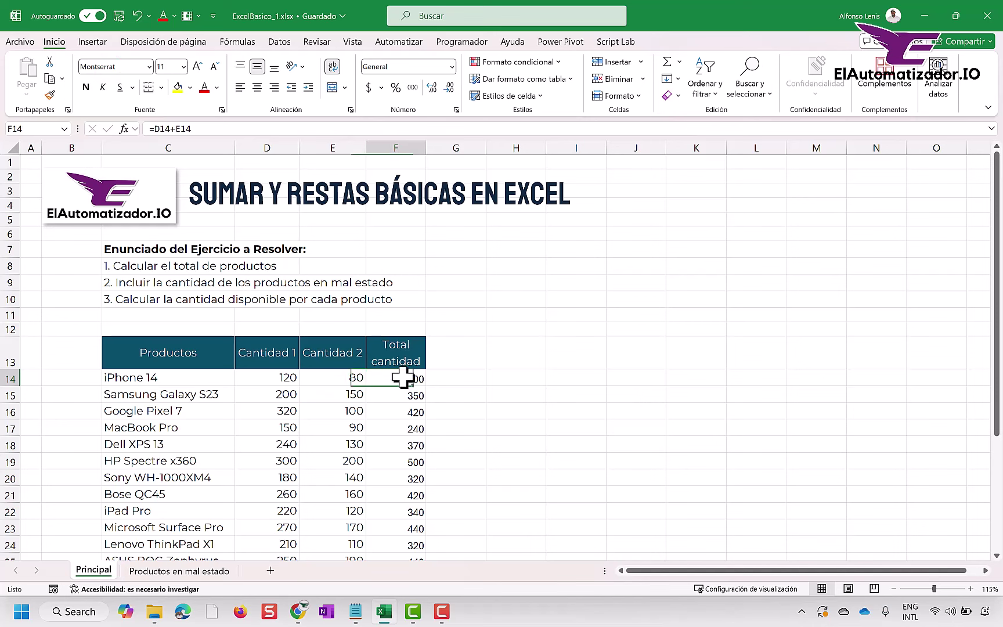
pyautogui.click(105, 65)
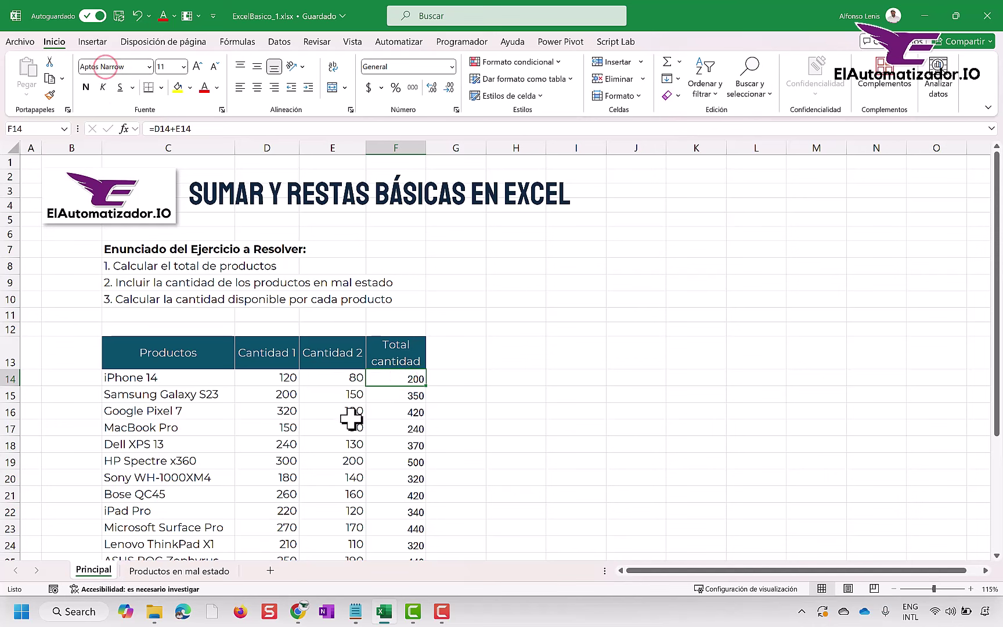
pyautogui.click(350, 378)
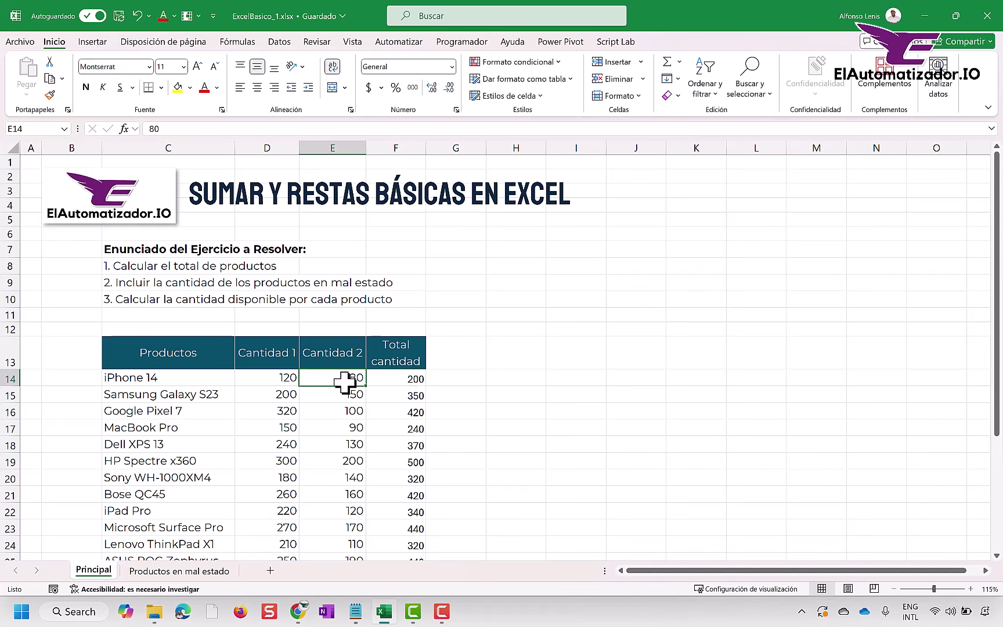
pyautogui.click(50, 95)
pyautogui.moveTo(408, 379)
pyautogui.mouseDown()
pyautogui.moveTo(386, 606)
pyautogui.moveTo(413, 437)
pyautogui.moveTo(414, 447)
pyautogui.mouseUp()
pyautogui.scroll(5, 410, 418)
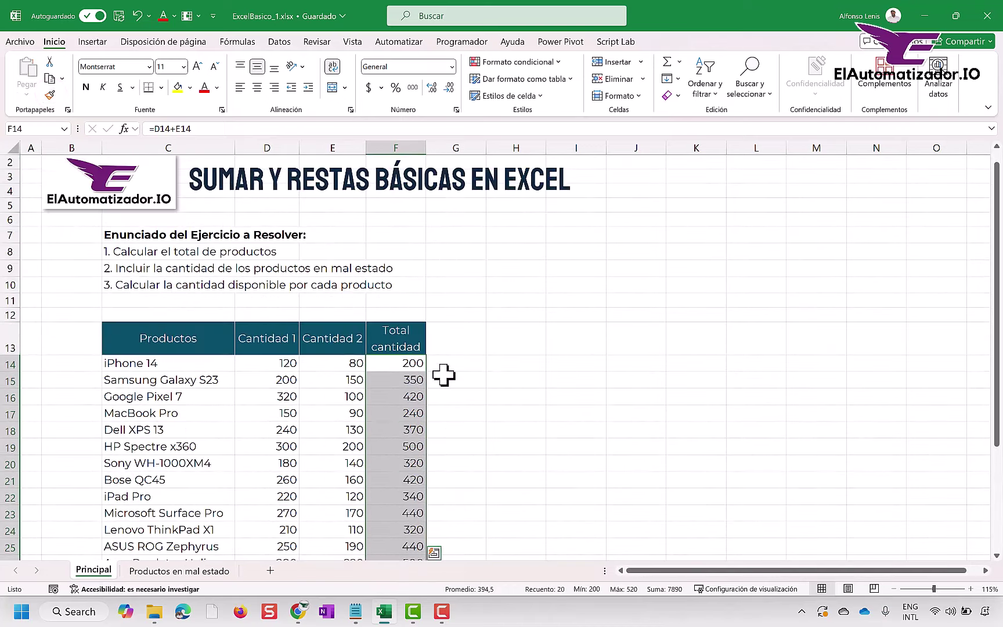
pyautogui.click(446, 364)
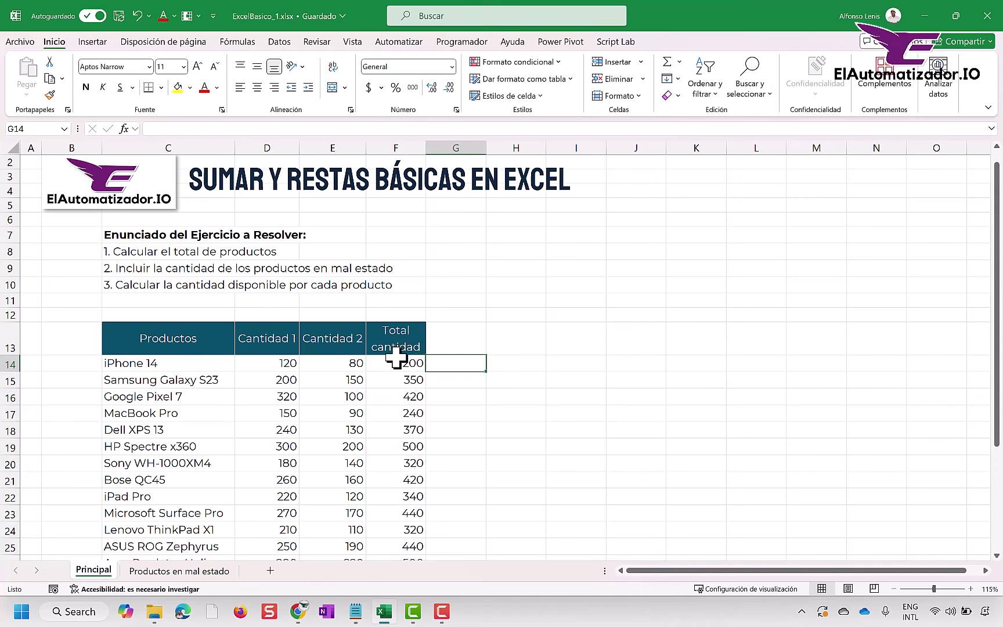
# Review the damaged quantities on the Productos en mal estado sheet, such as iPhone 14's 20.
pyautogui.click(139, 269)
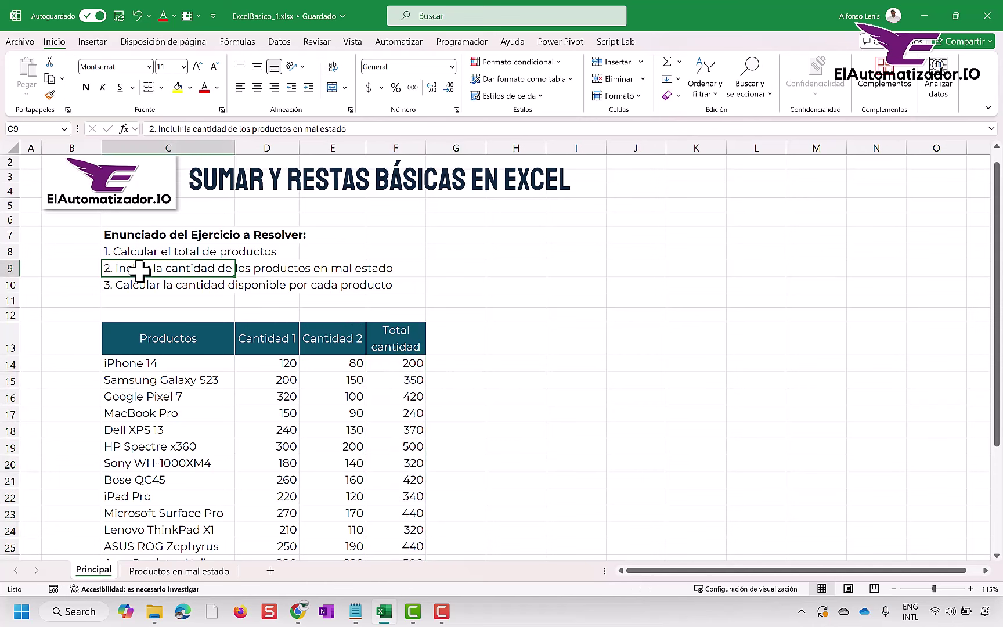
pyautogui.click(140, 284)
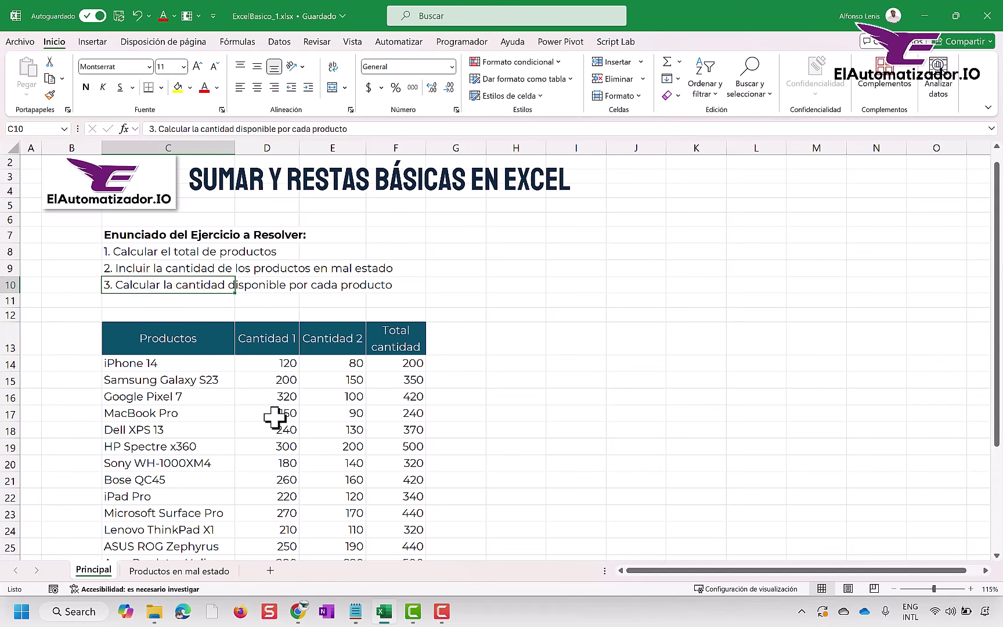
pyautogui.click(177, 569)
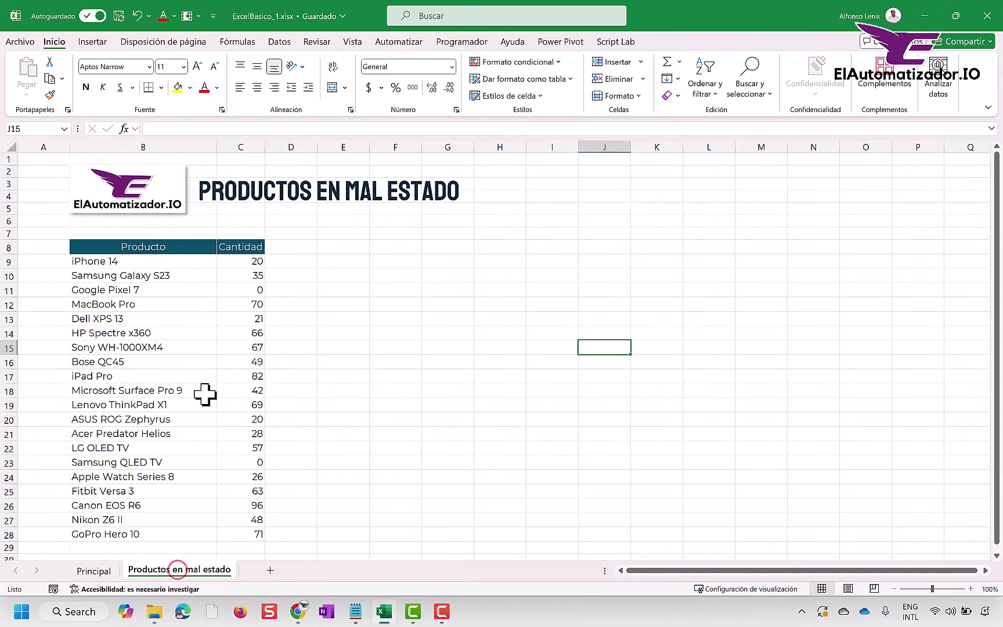
pyautogui.click(245, 259)
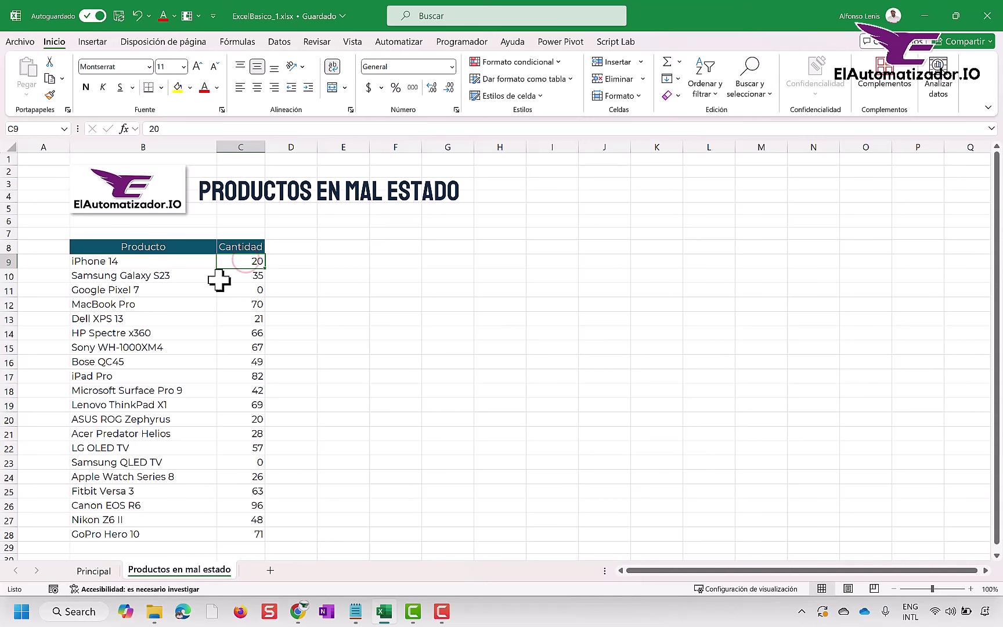
pyautogui.click(256, 286)
pyautogui.moveTo(250, 352); pyautogui.dragTo(251, 361)
pyautogui.click(251, 444)
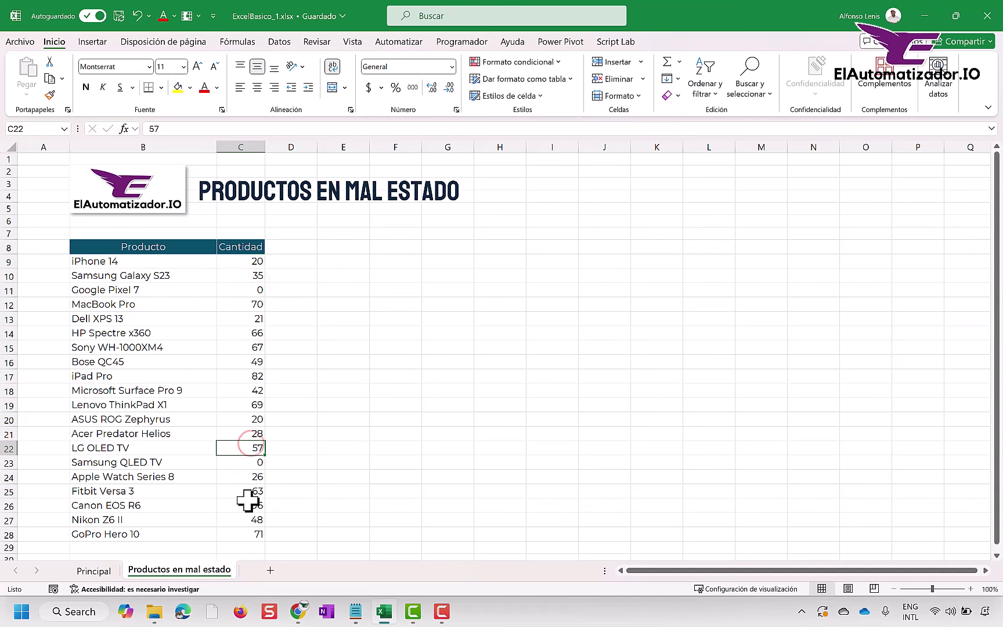
pyautogui.click(249, 502)
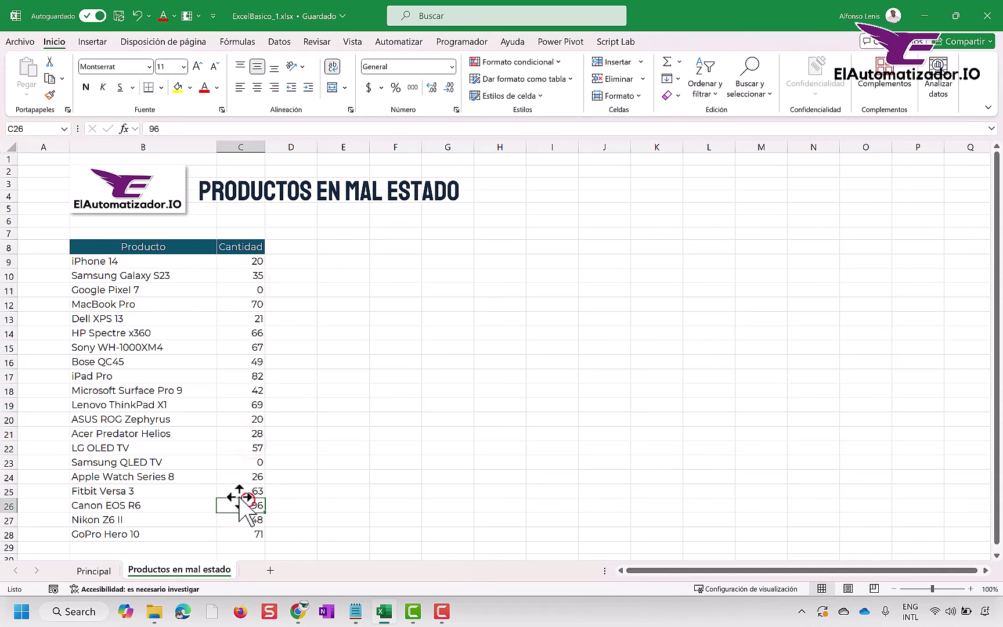
# Check Principal's Total cantidad header, then select the damaged product names in B9:B28.
pyautogui.click(84, 573)
pyautogui.click(410, 341)
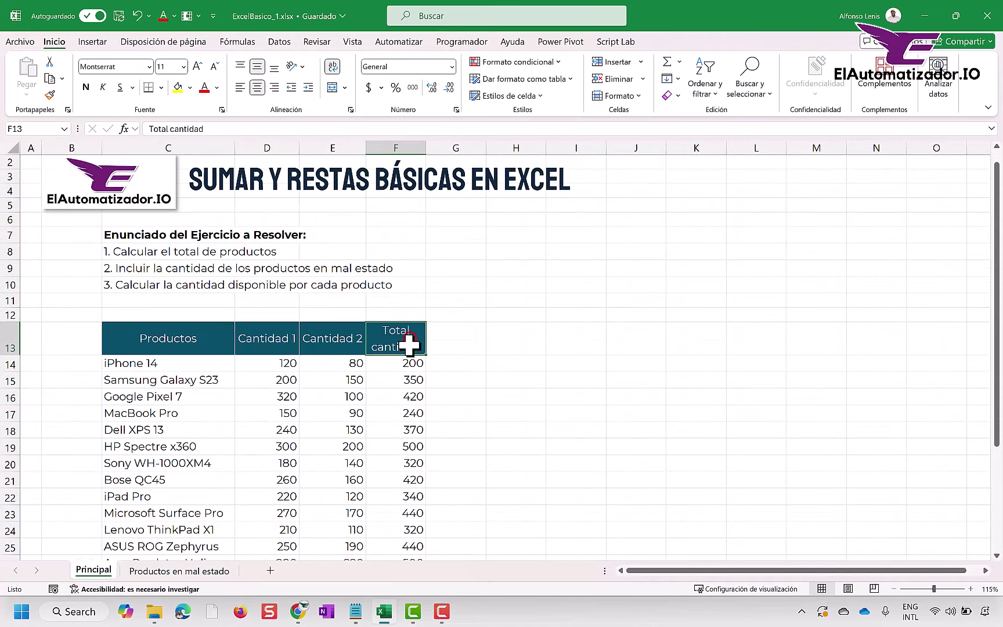
pyautogui.click(193, 573)
pyautogui.moveTo(129, 261); pyautogui.dragTo(134, 537)
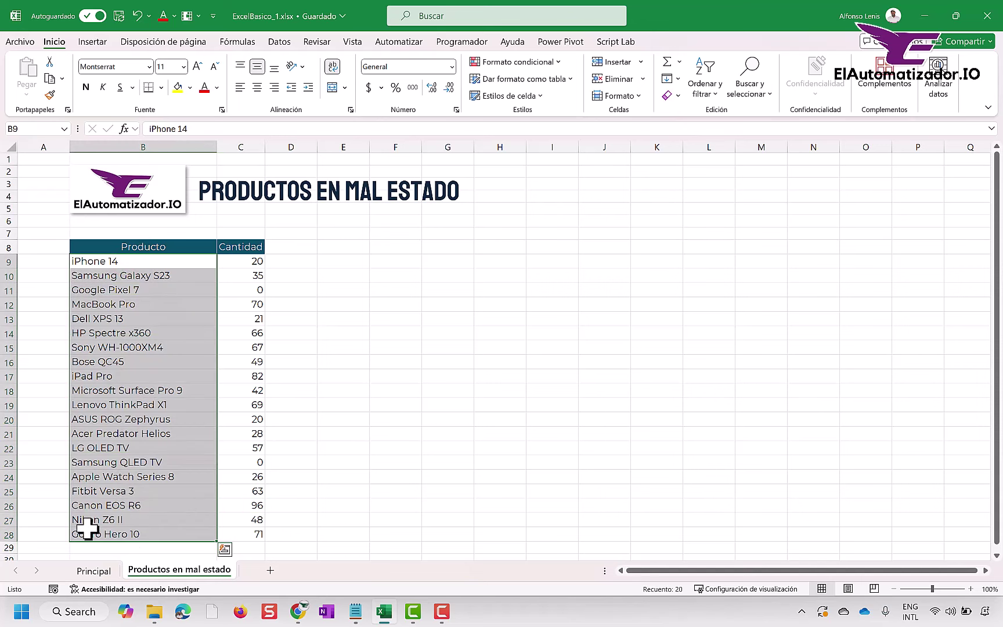
# Copy the damaged quantities C9:C28 and paste them into G14 on Principal.
pyautogui.click(99, 571)
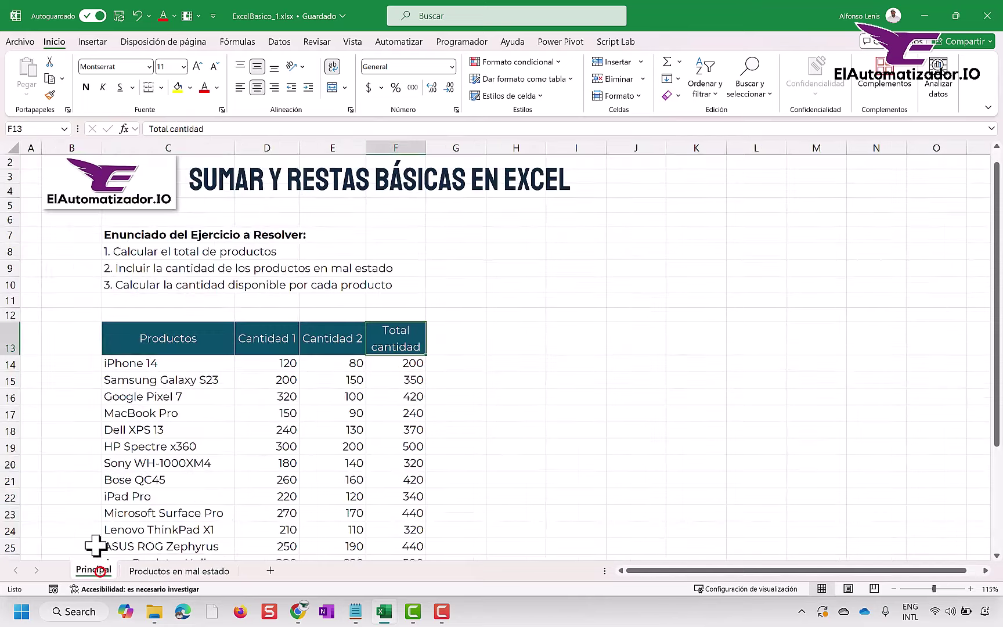
pyautogui.click(164, 365)
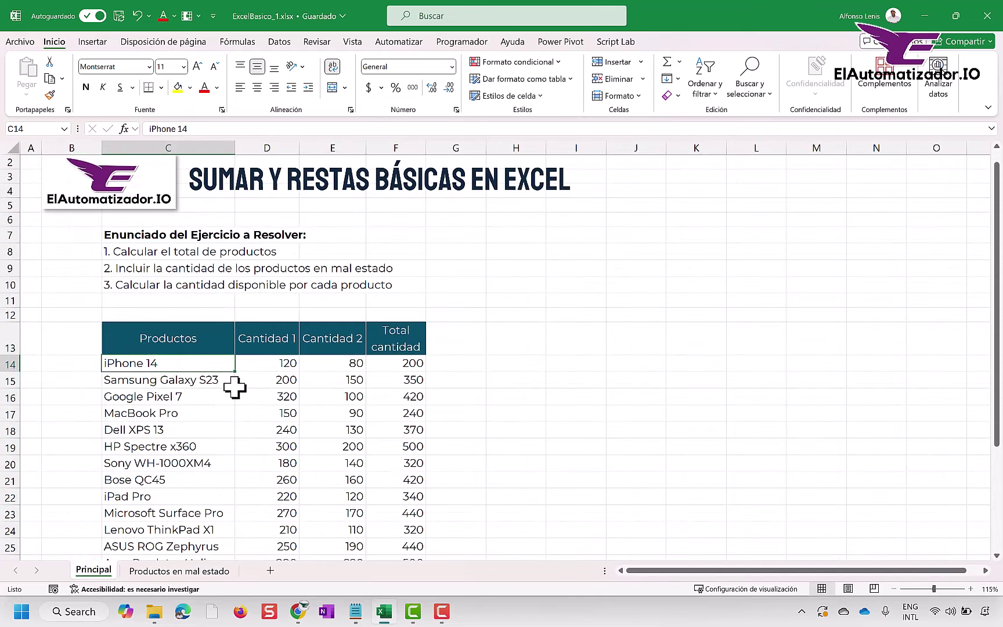
pyautogui.click(192, 571)
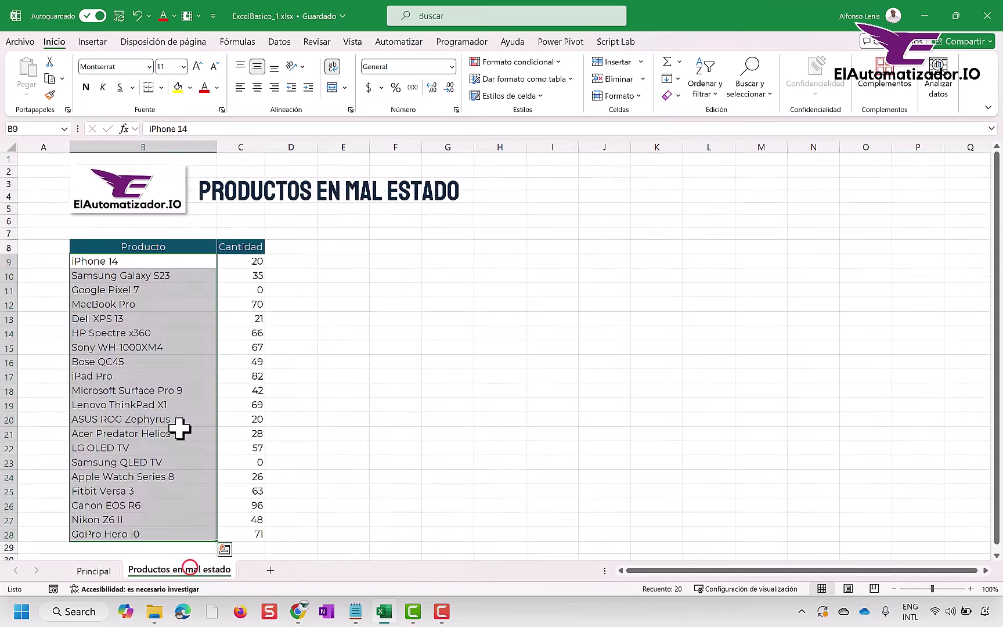
pyautogui.click(250, 262)
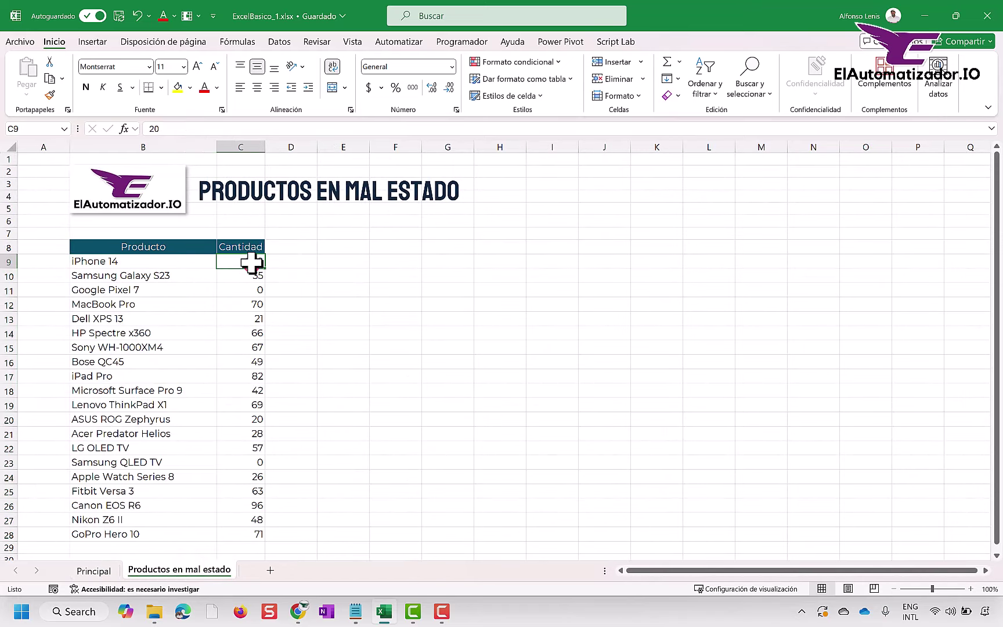
pyautogui.hotkey('ctrl', 'shift', 'Down')
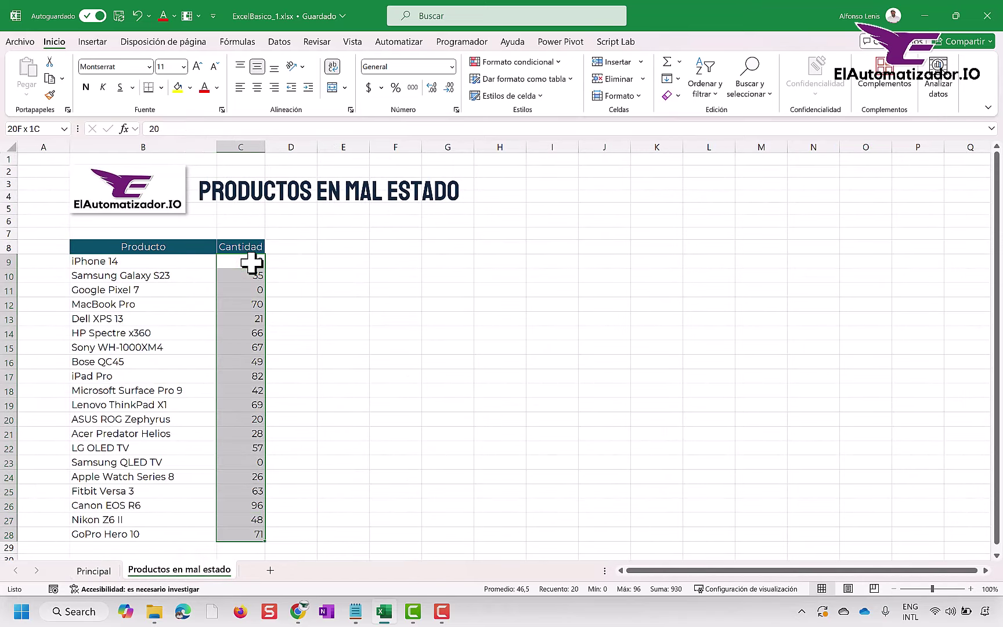
pyautogui.scroll(-1, 251, 263)
pyautogui.hotkey('ctrl', 'c')
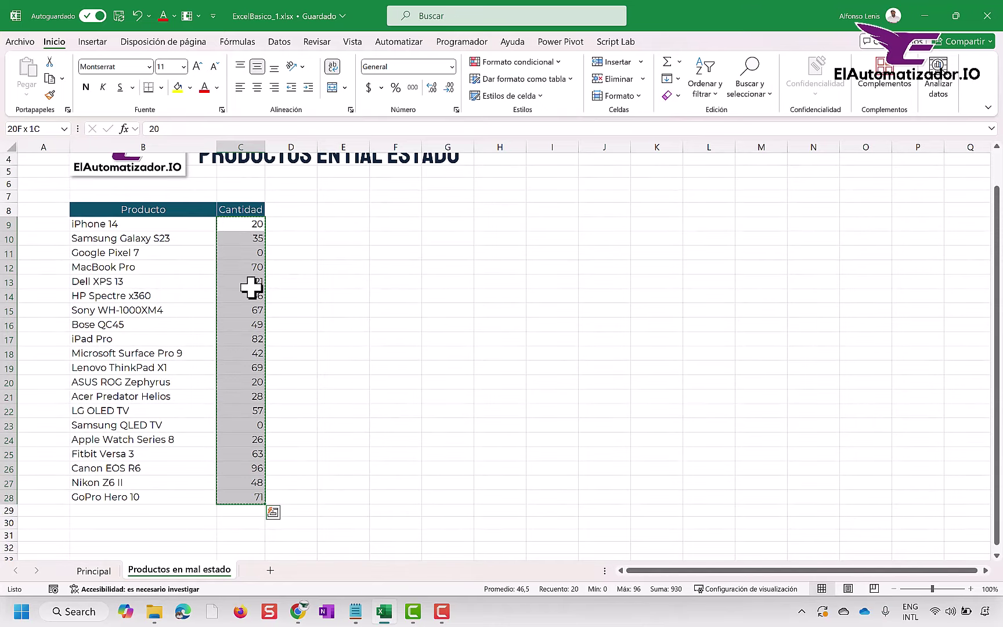
pyautogui.click(100, 571)
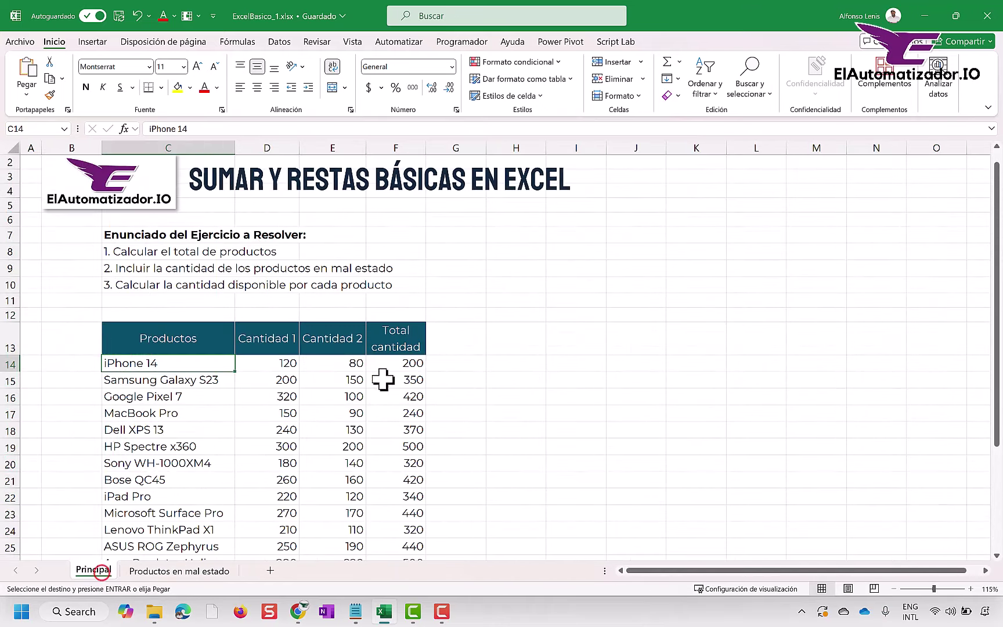
pyautogui.click(466, 364)
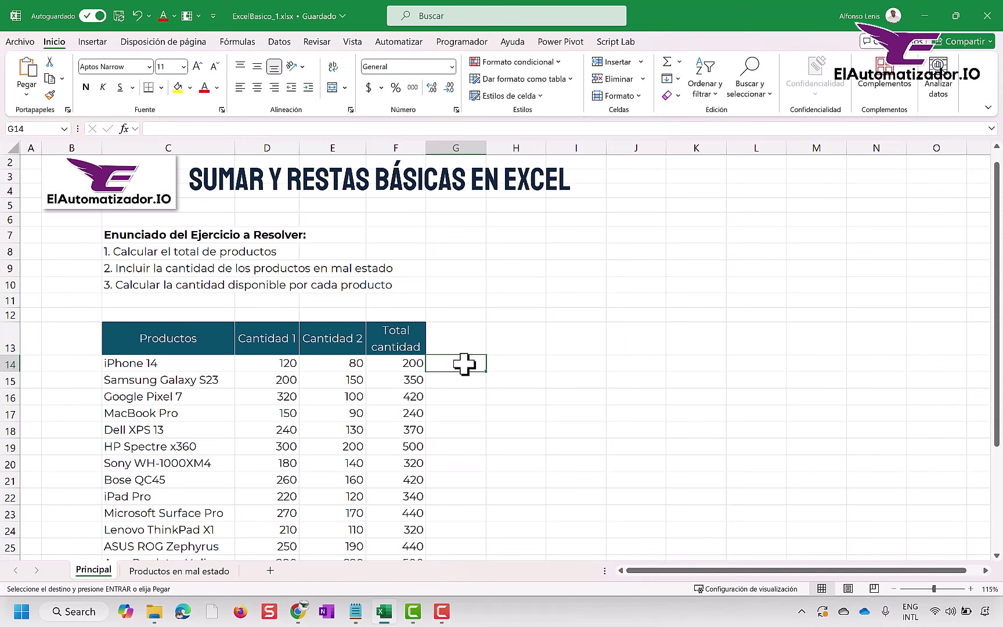
pyautogui.hotkey('ctrl', 'v')
pyautogui.click(456, 341)
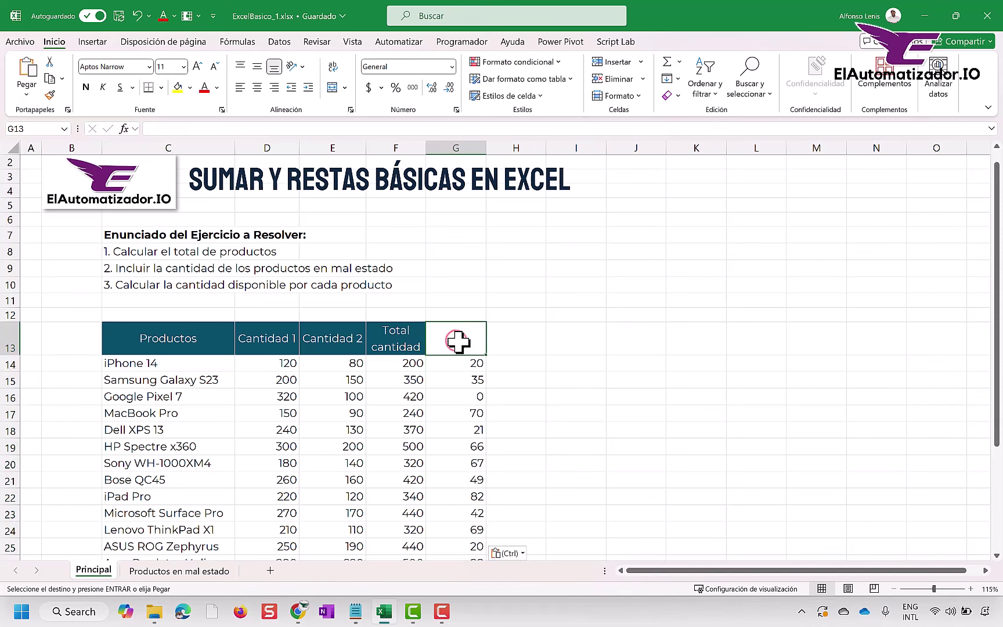
# Enter the 'Cantidad en mal estado' header in G13 and resize column G so it wraps.
pyautogui.write('Cantidad en mal estado')
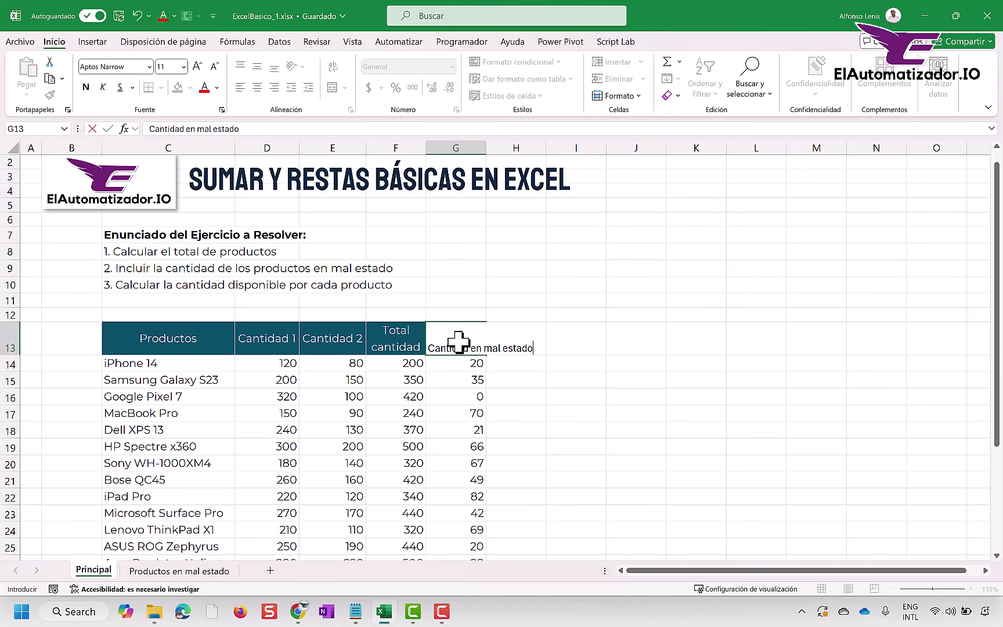
pyautogui.press('Return')
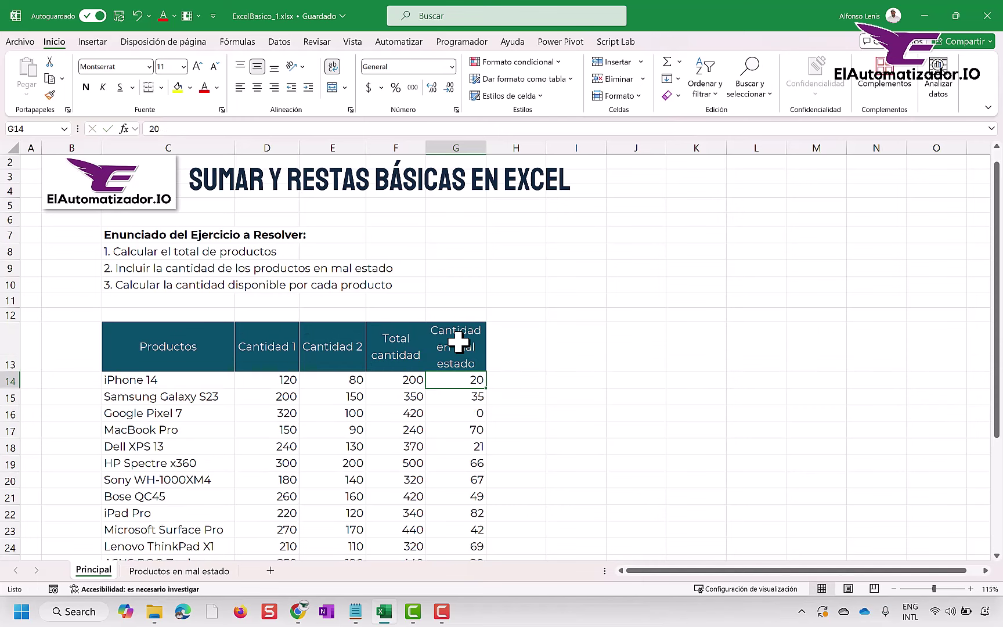
pyautogui.moveTo(487, 144); pyautogui.dragTo(524, 148)
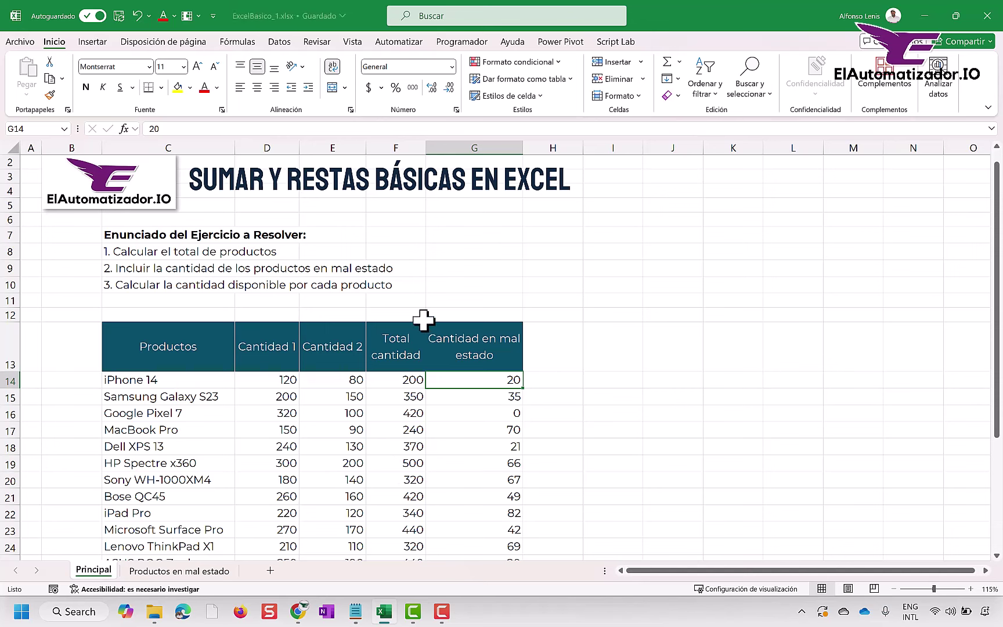
pyautogui.moveTo(523, 148); pyautogui.dragTo(500, 147)
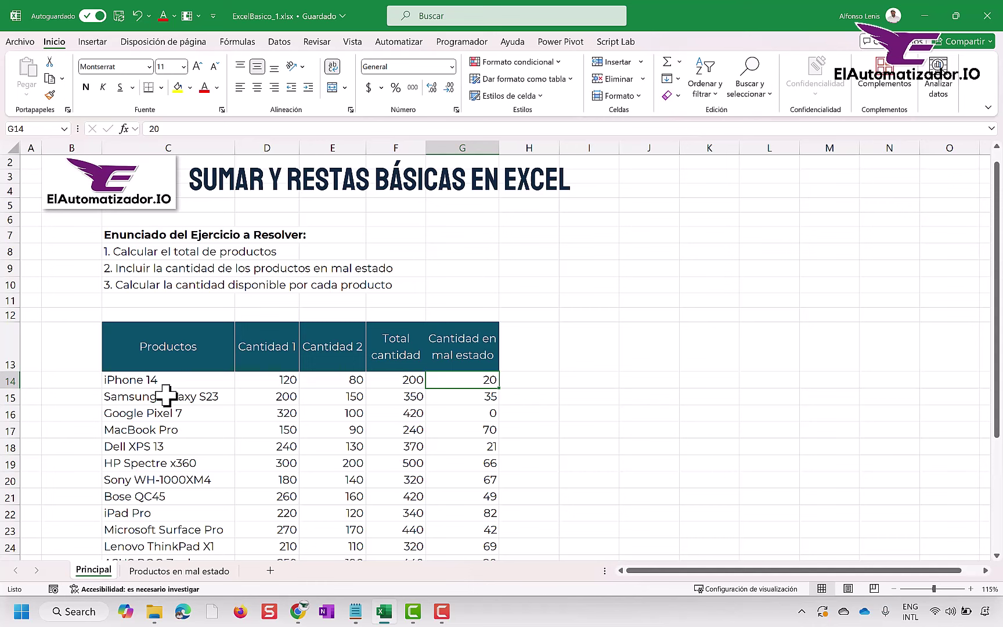
pyautogui.click(173, 376)
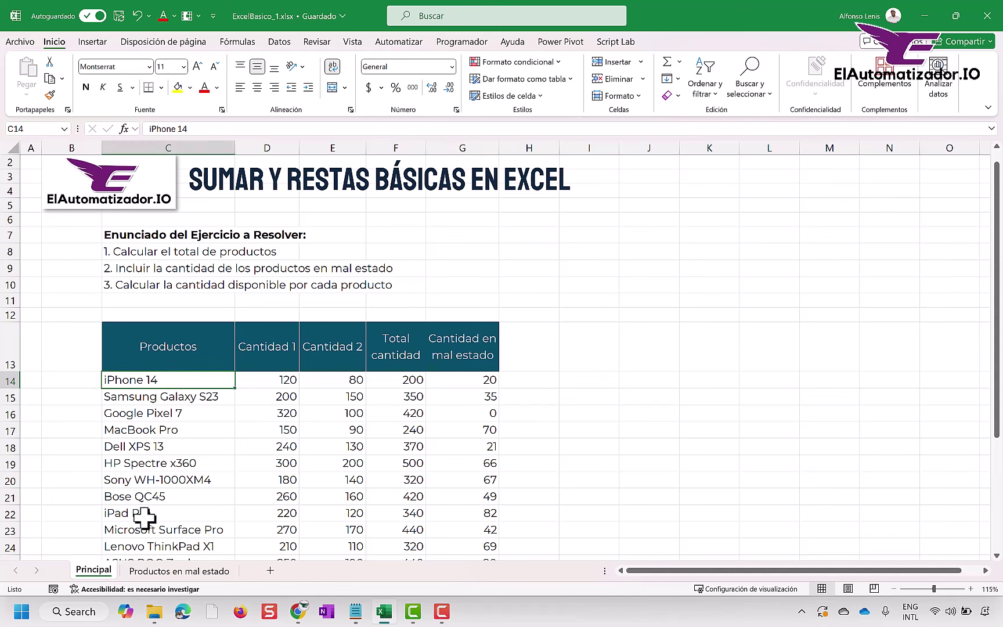
pyautogui.click(176, 567)
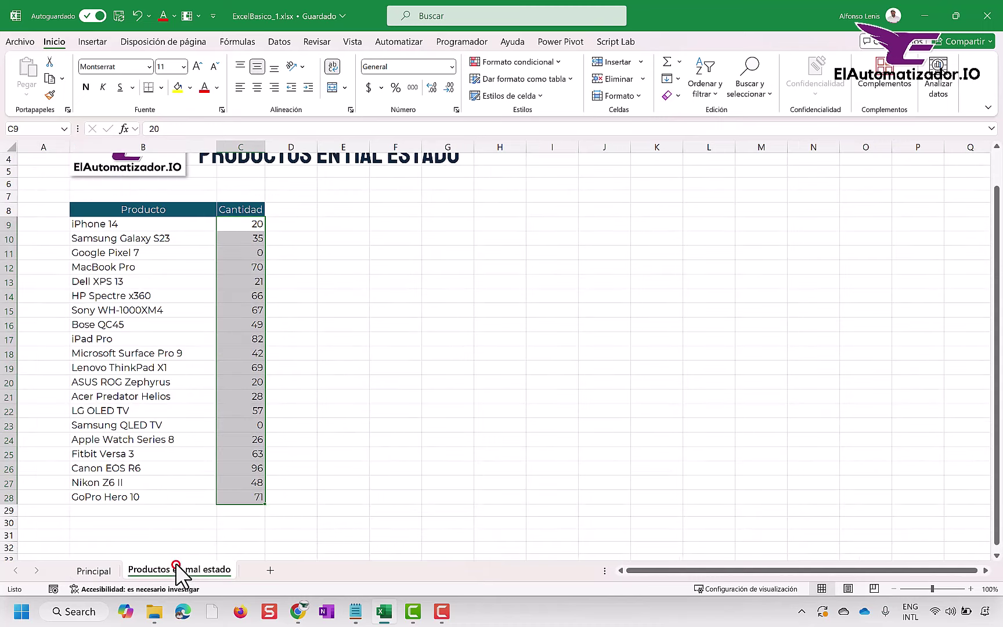
pyautogui.click(251, 227)
pyautogui.click(97, 570)
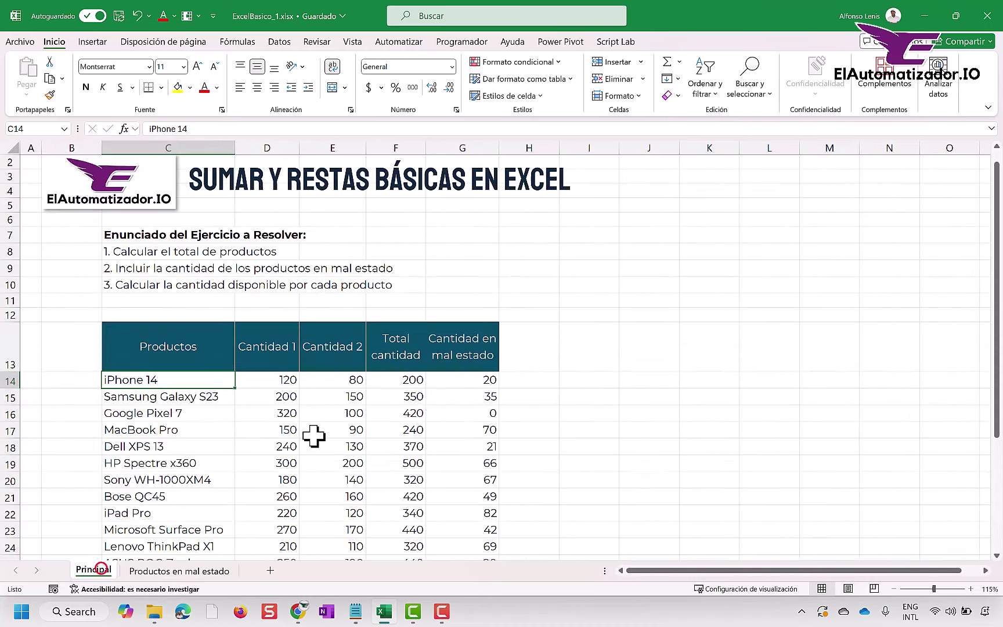
pyautogui.scroll(-2, 453, 399)
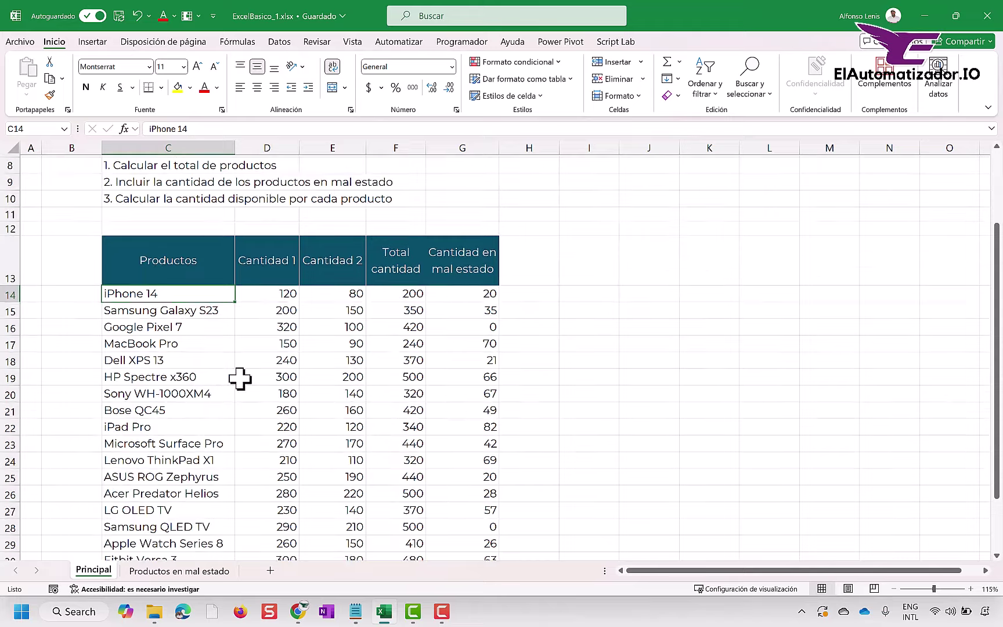
pyautogui.click(136, 571)
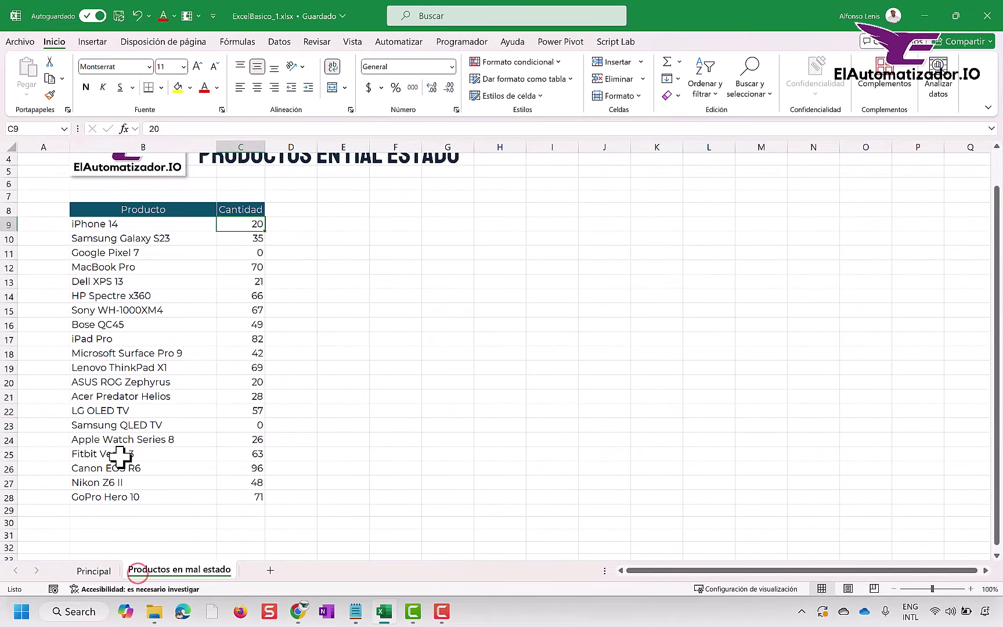
pyautogui.click(105, 573)
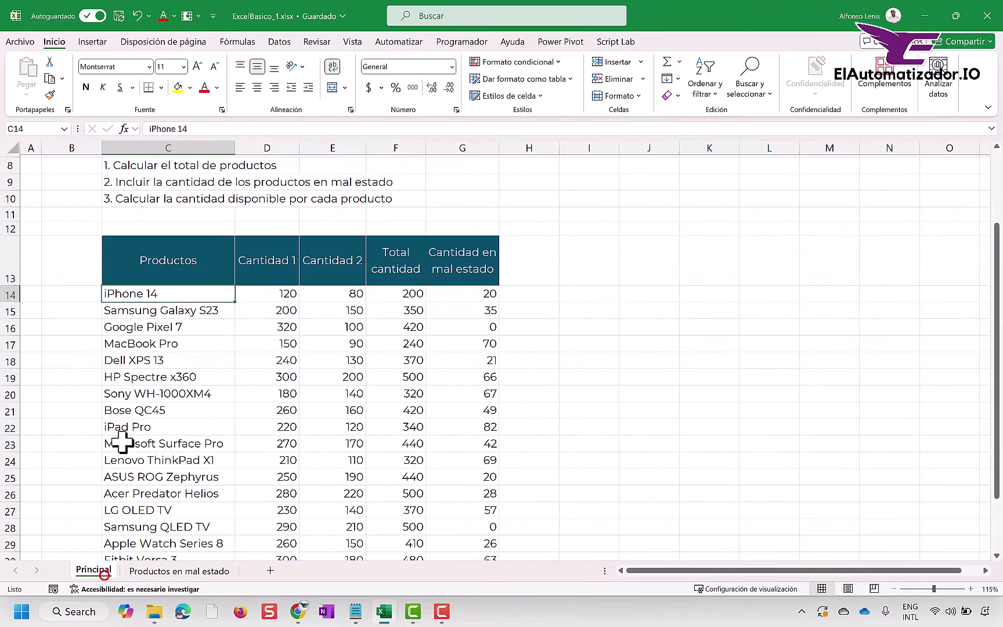
pyautogui.click(152, 571)
pyautogui.click(200, 366)
pyautogui.keyDown('ctrl'); pyautogui.scroll(-1, 174, 367); pyautogui.keyUp('ctrl')
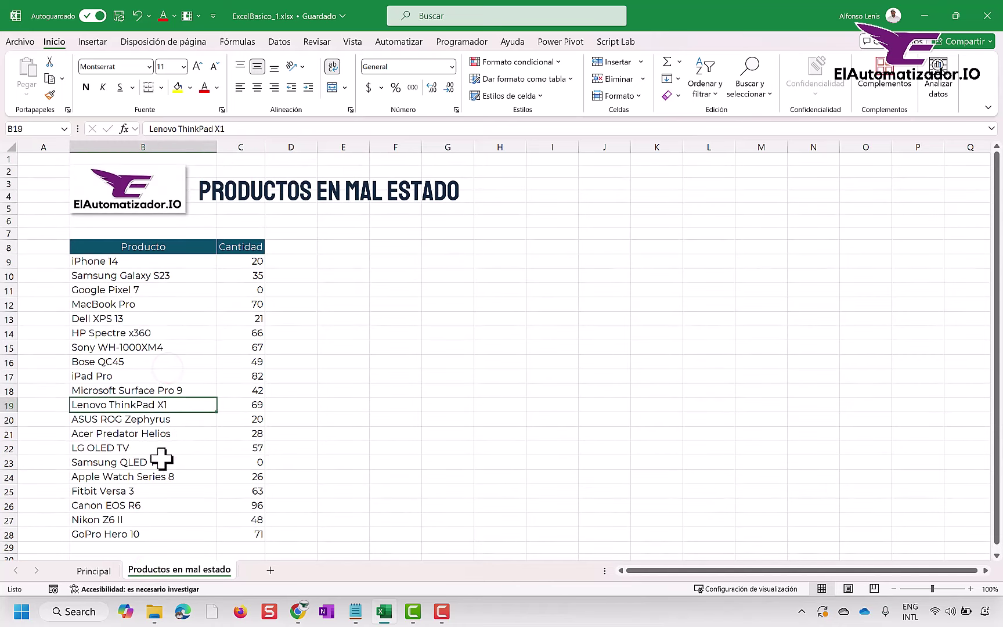
pyautogui.click(87, 572)
pyautogui.click(447, 349)
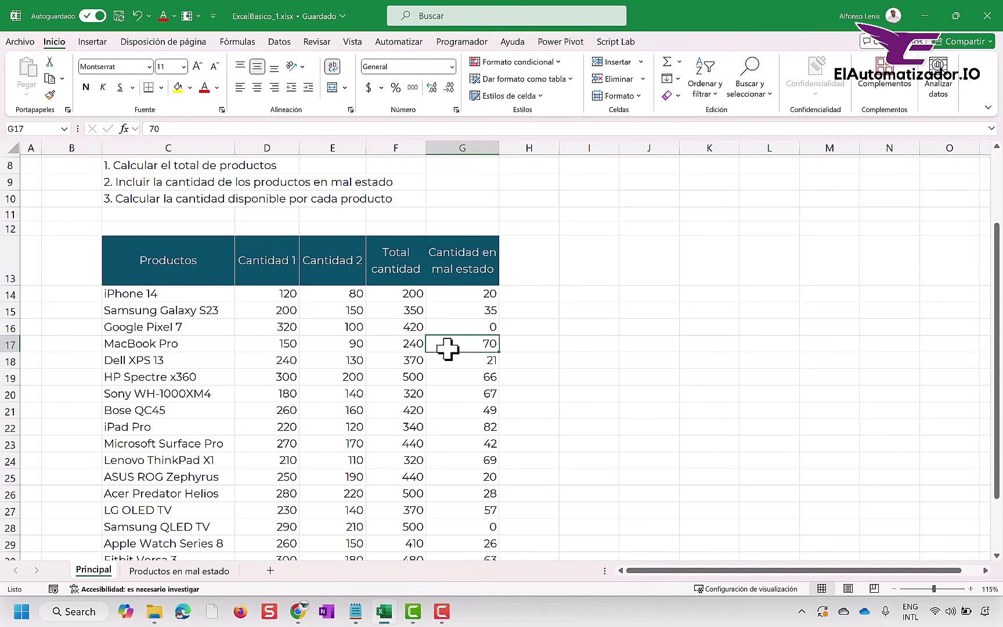
pyautogui.scroll(-2, 447, 348)
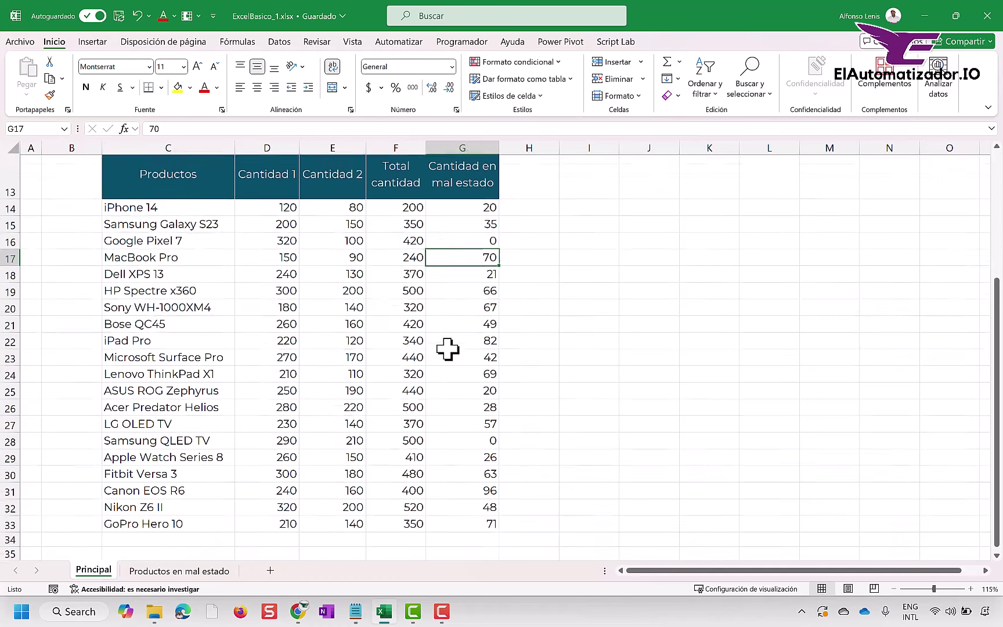
pyautogui.scroll(-3, 448, 348)
pyautogui.scroll(6, 448, 348)
pyautogui.click(476, 307)
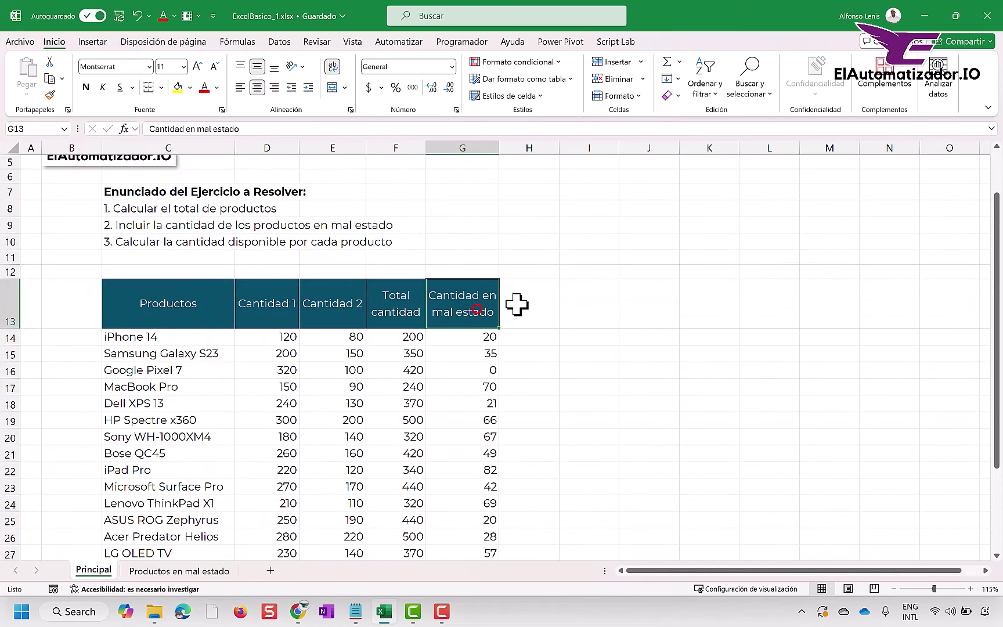
pyautogui.click(522, 303)
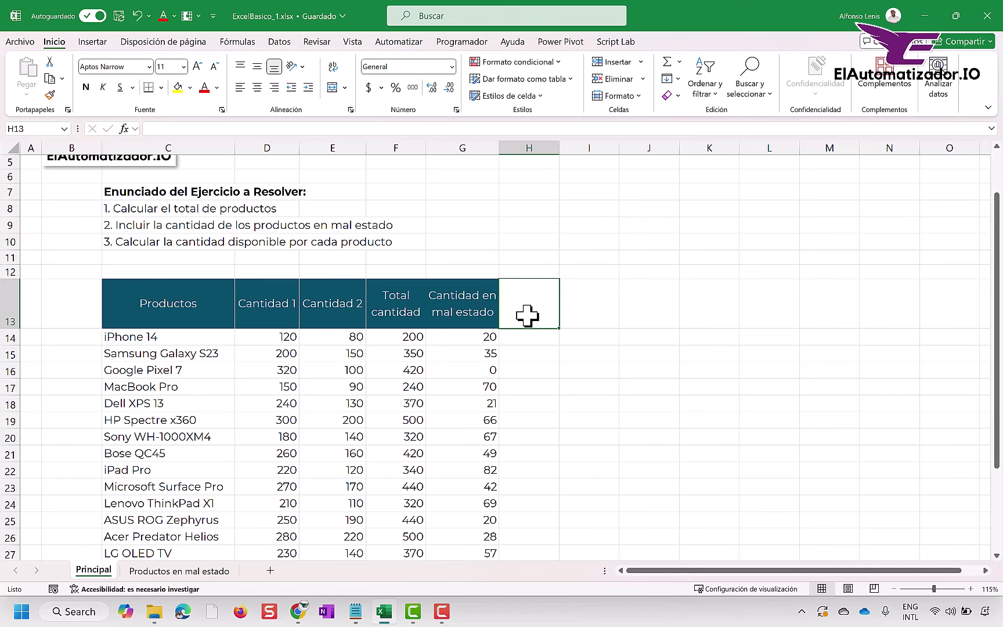
pyautogui.write('Total disponible')
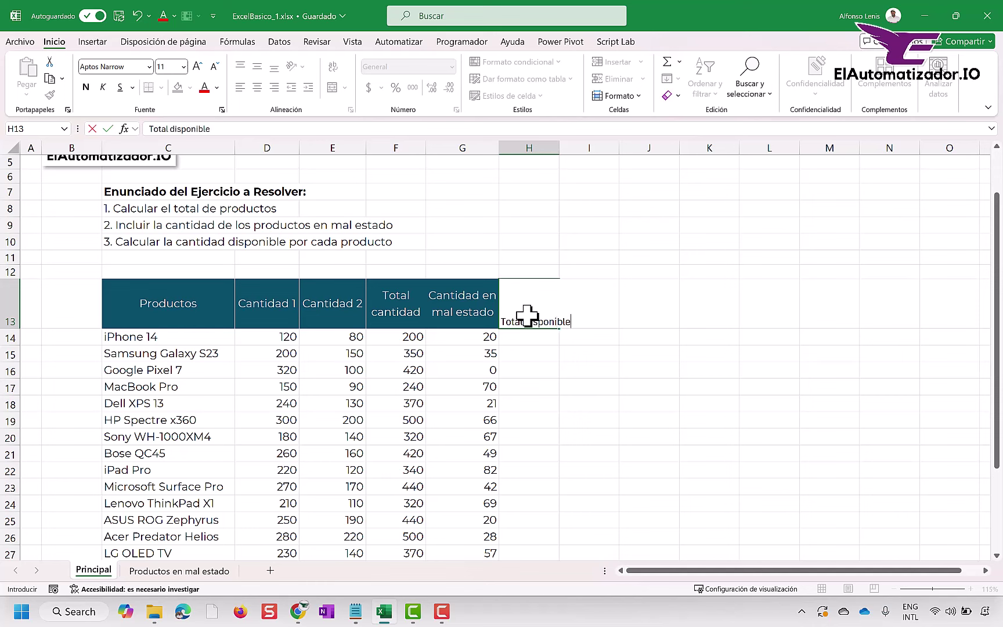
pyautogui.press('Return')
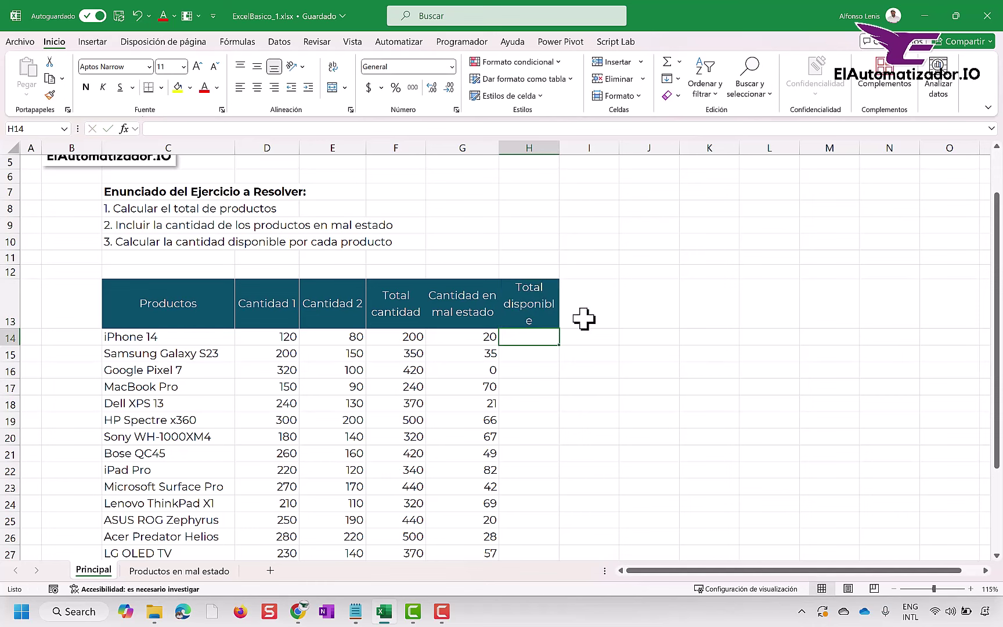
pyautogui.moveTo(559, 144); pyautogui.dragTo(588, 145)
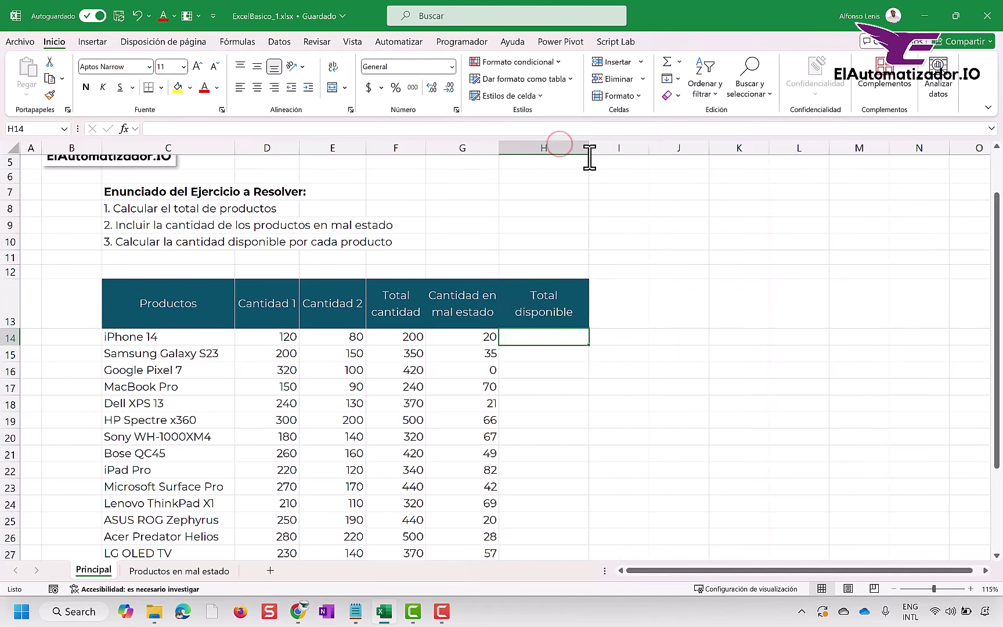
pyautogui.click(408, 302)
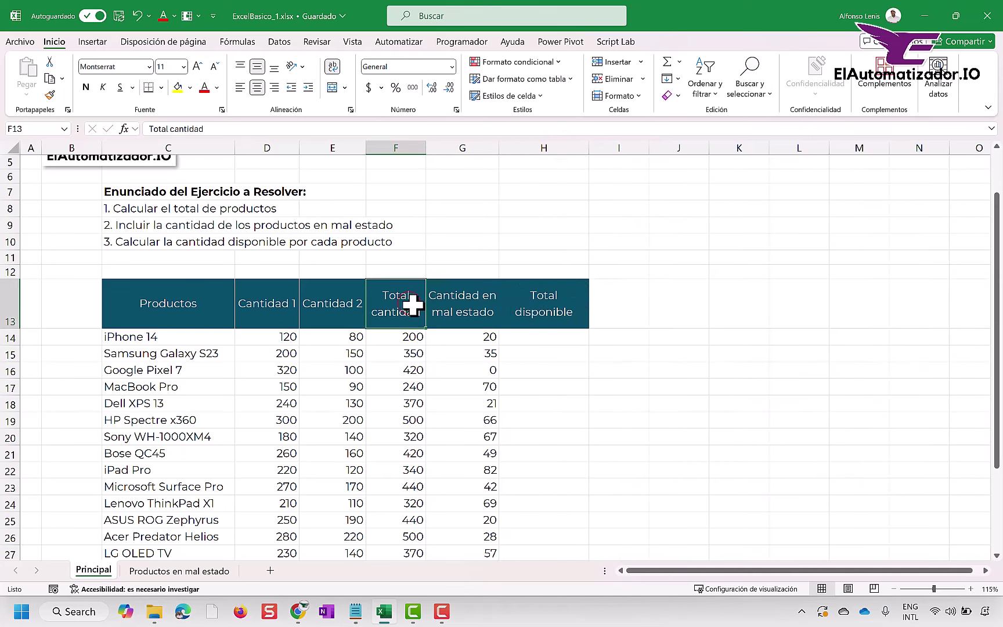
pyautogui.click(331, 310)
pyautogui.click(51, 93)
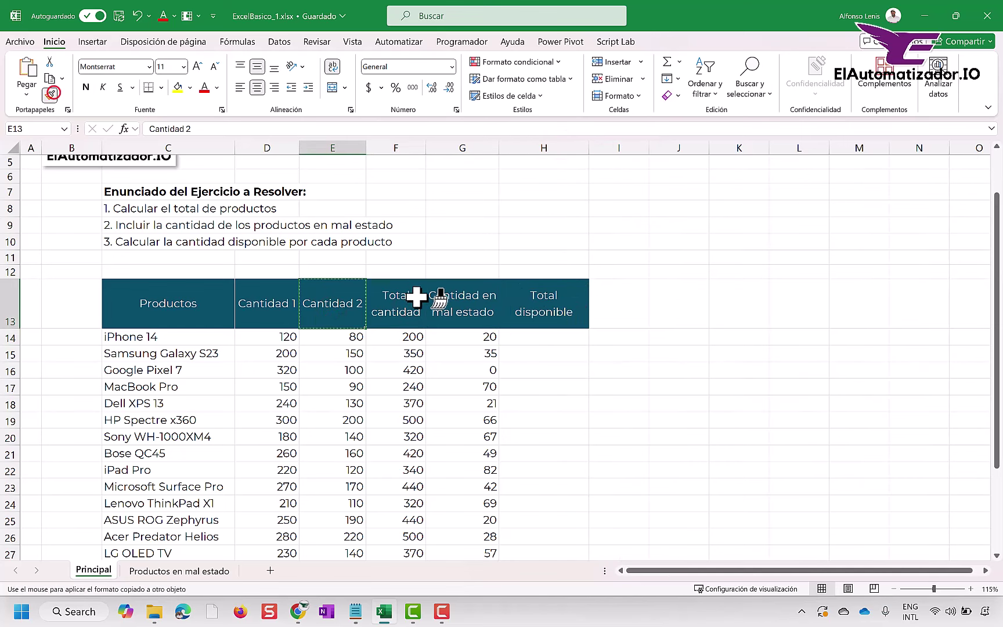
pyautogui.moveTo(416, 297); pyautogui.dragTo(552, 302)
pyautogui.click(456, 296)
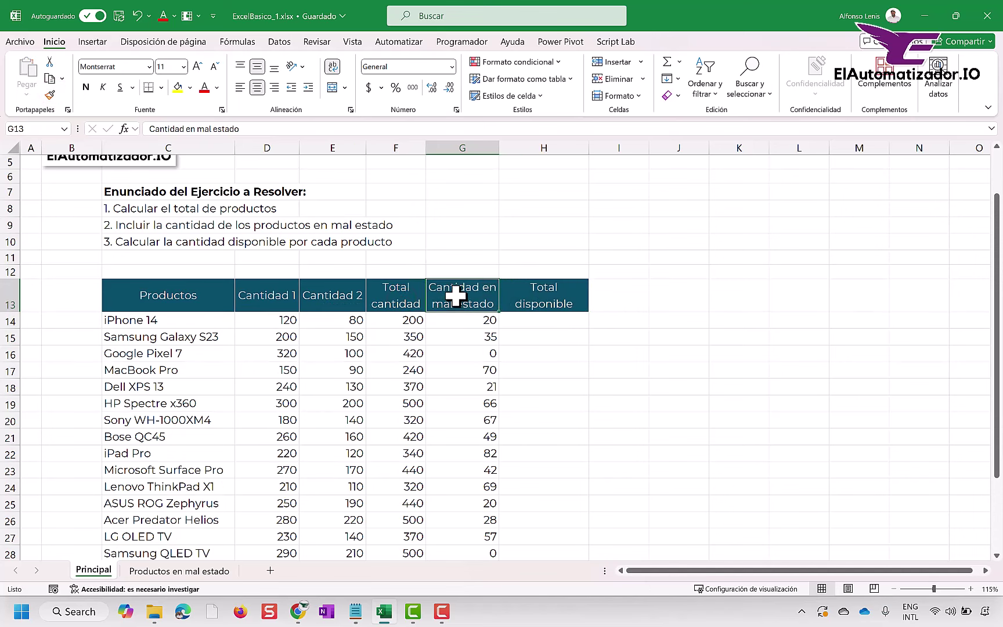
pyautogui.click(396, 300)
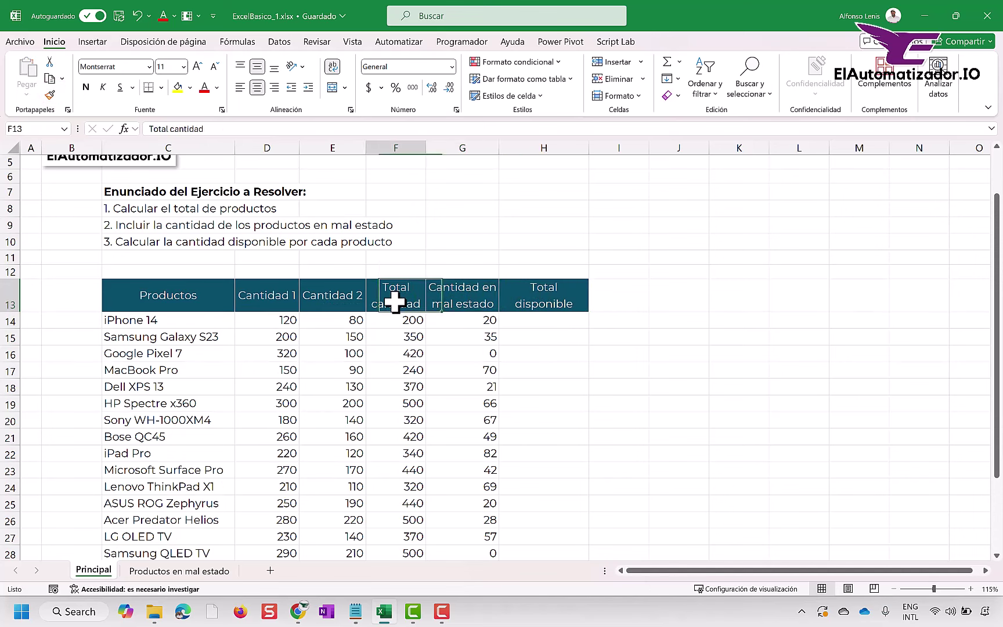
pyautogui.click(460, 320)
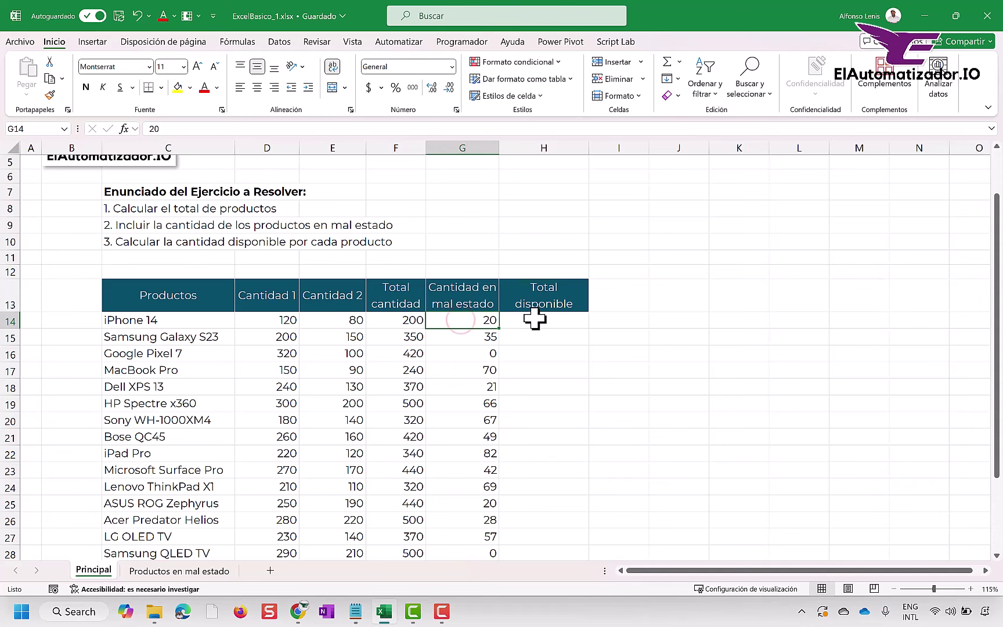
pyautogui.click(535, 319)
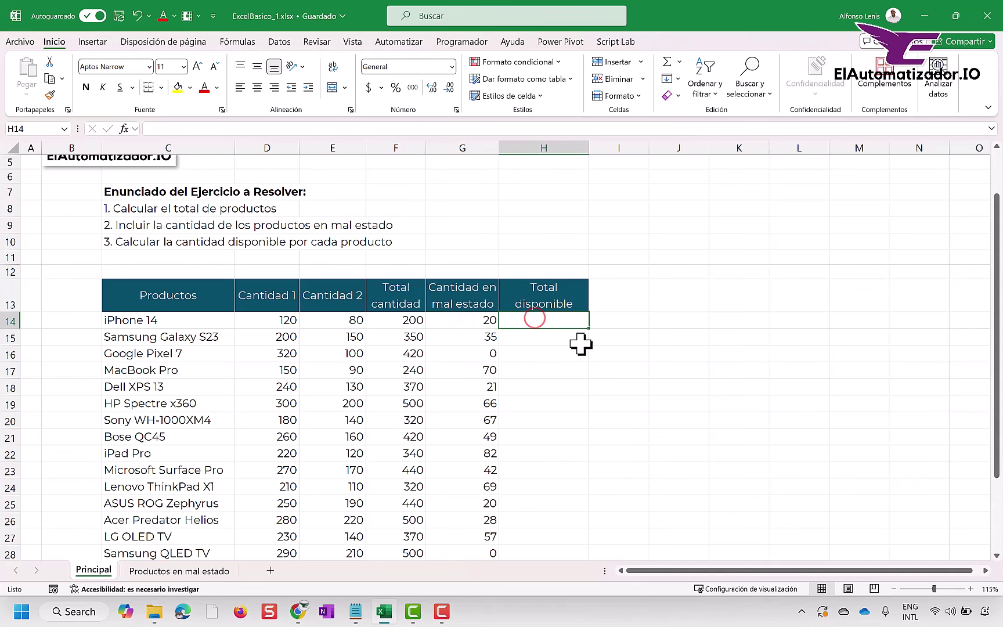
pyautogui.scroll(2, 581, 344)
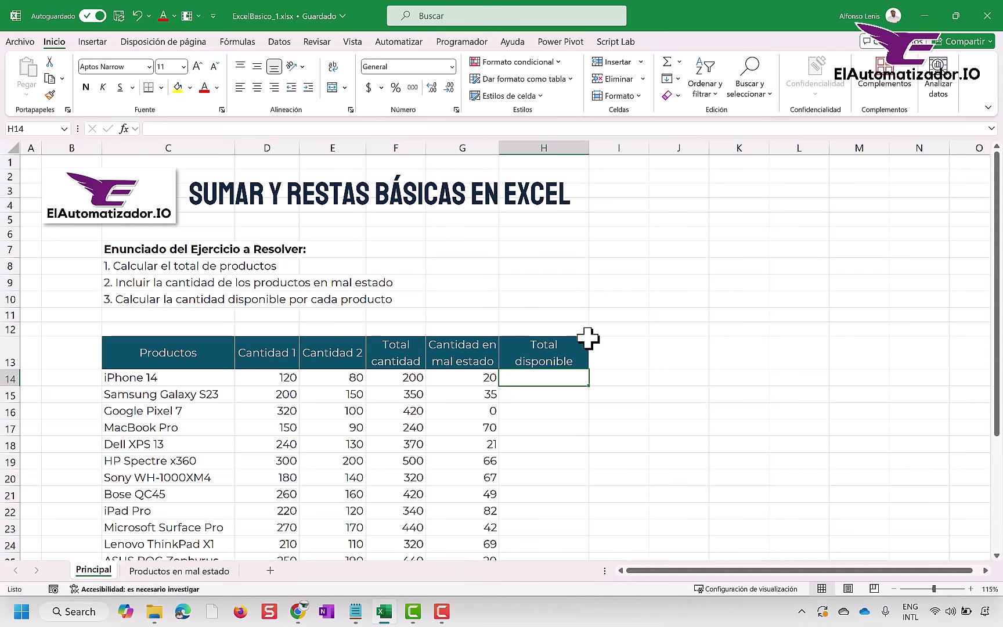
# Enter =F14-G14 in H14 (180 for iPhone 14) and fill it down column H.
pyautogui.write('=')
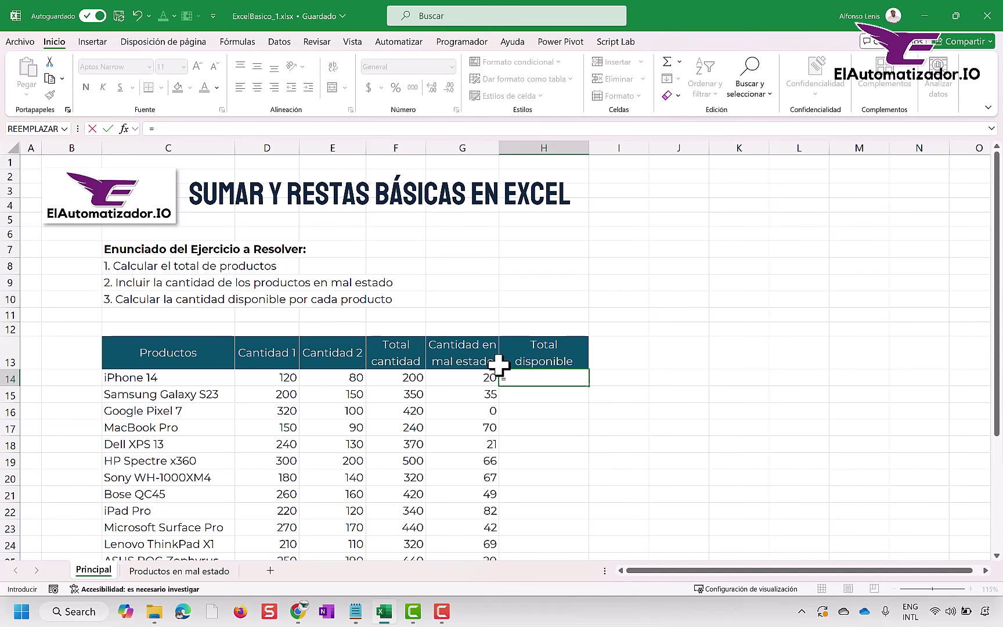
pyautogui.click(409, 376)
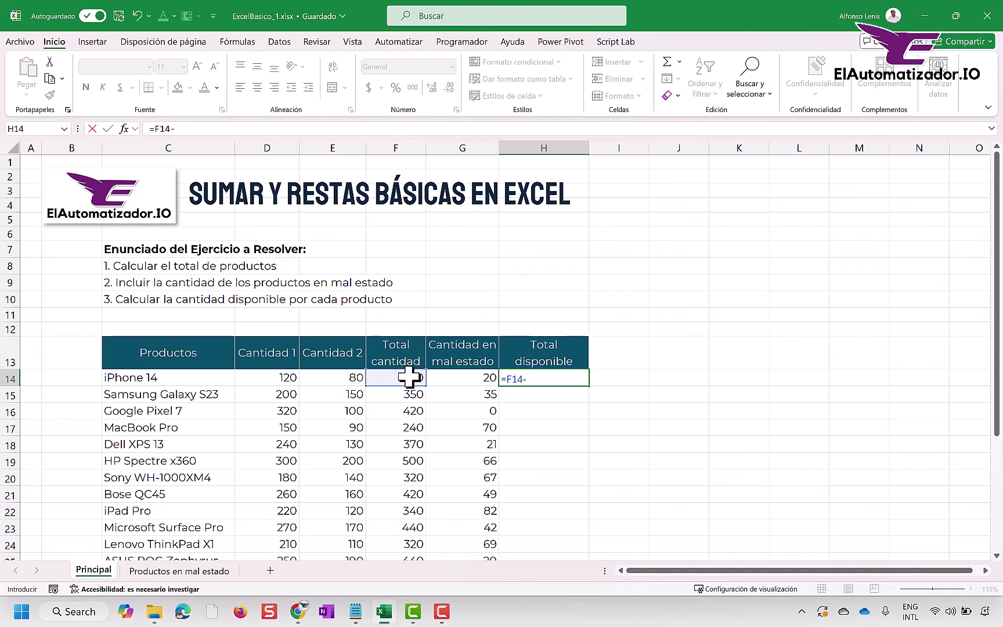
pyautogui.click(458, 379)
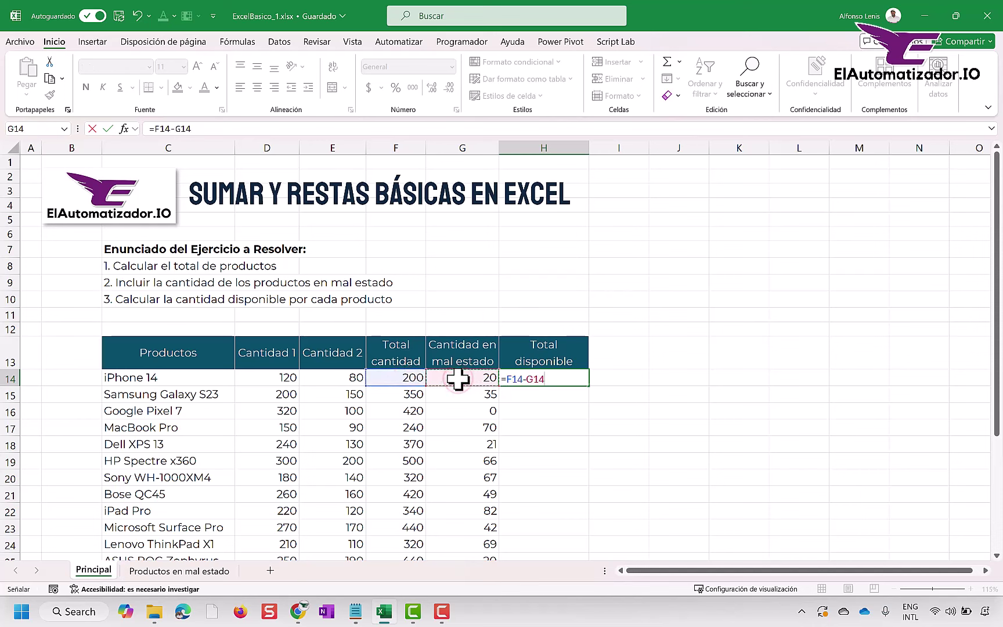
pyautogui.press('Return')
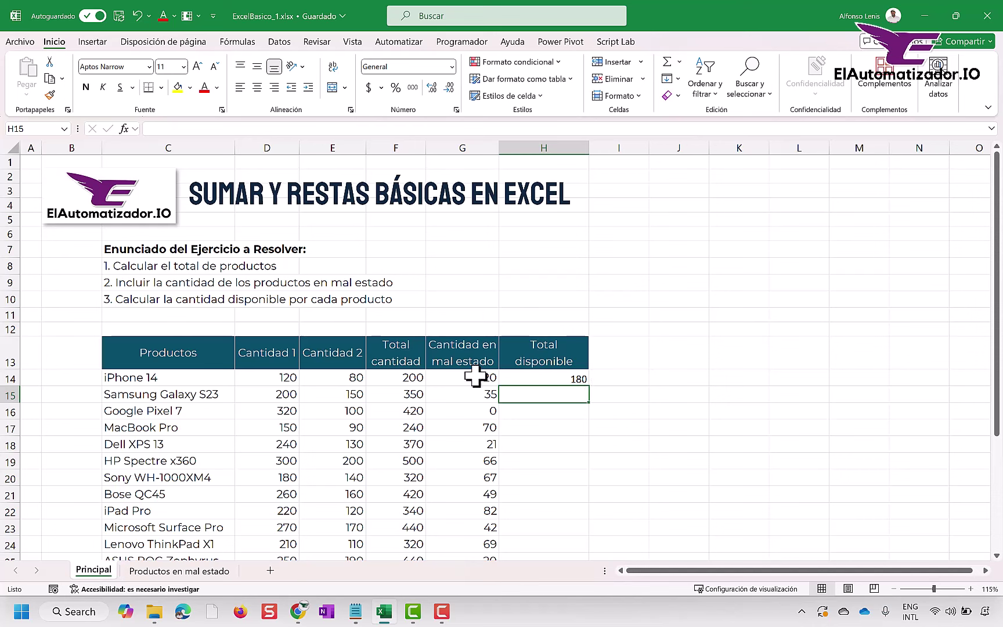
pyautogui.click(559, 379)
pyautogui.doubleClick(588, 392)
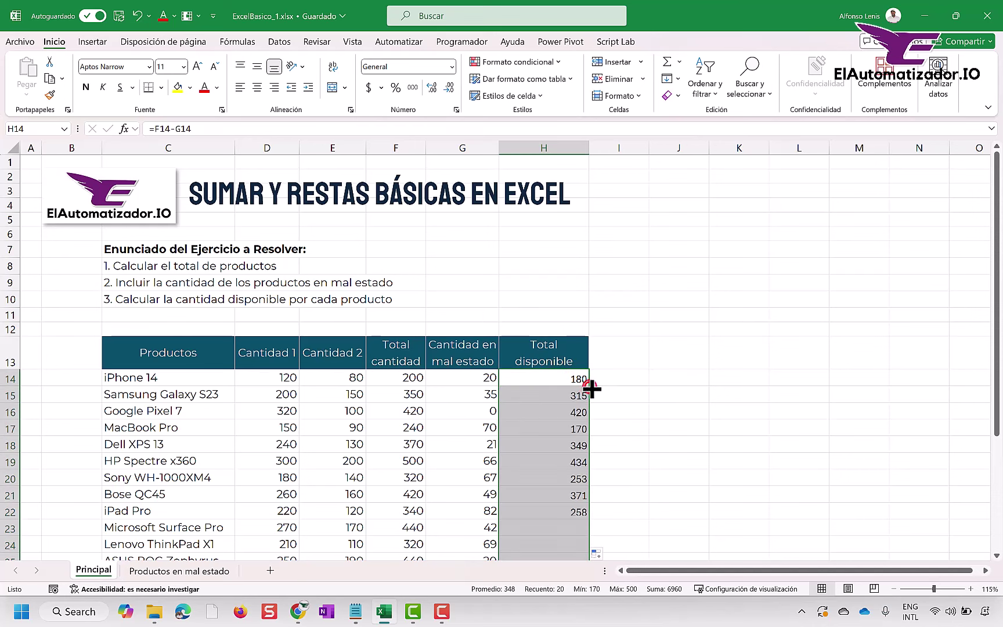
# Begin painting G14's formatting onto the Total disponible values.
pyautogui.click(459, 383)
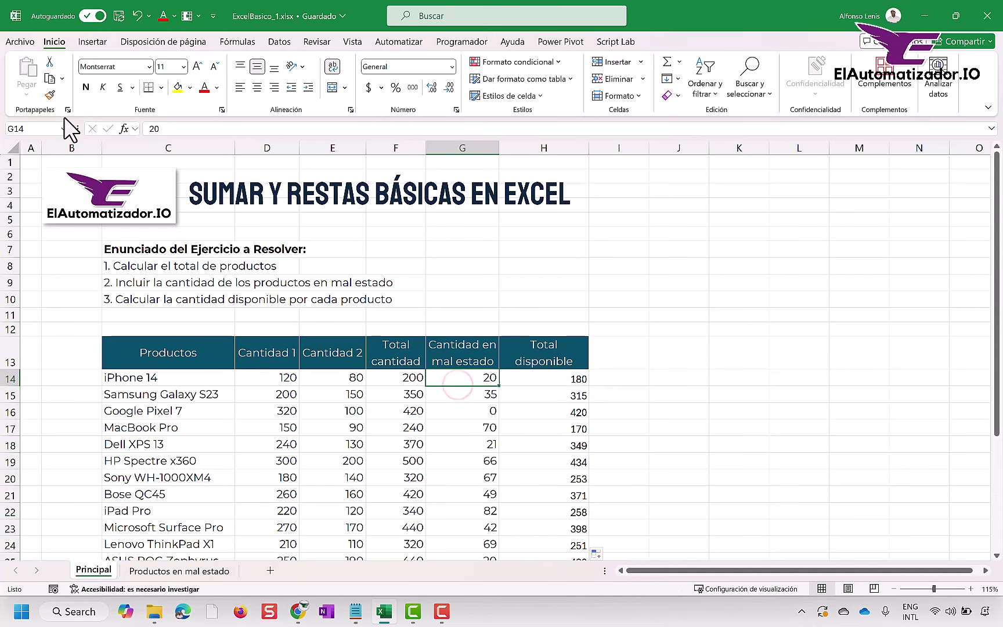
pyautogui.click(51, 95)
pyautogui.moveTo(541, 378)
pyautogui.mouseDown()
pyautogui.moveTo(545, 622)
pyautogui.moveTo(542, 126)
pyautogui.moveTo(549, 167)
pyautogui.mouseUp()
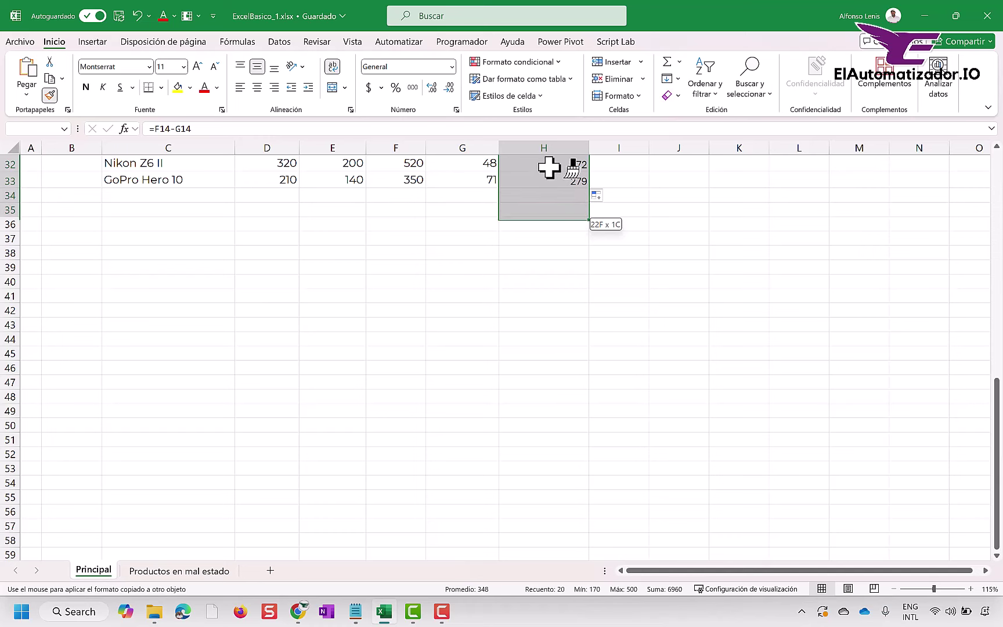
# Finish the first formatting pass down to row 33 and reselect the damaged-quantity cells.
pyautogui.moveTo(548, 168); pyautogui.dragTo(544, 184)
pyautogui.scroll(10, 542, 197)
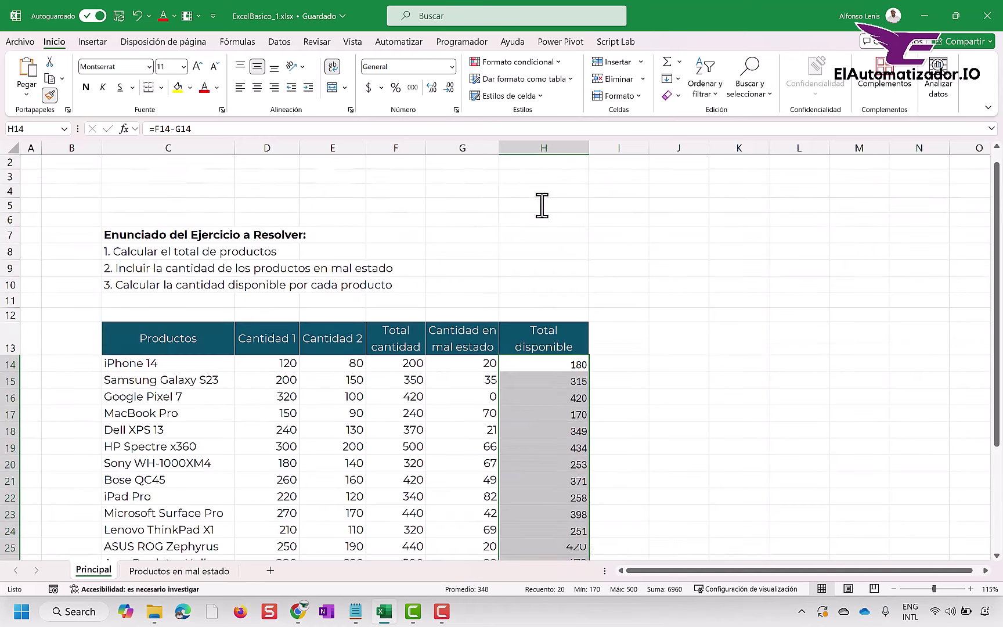
pyautogui.click(462, 376)
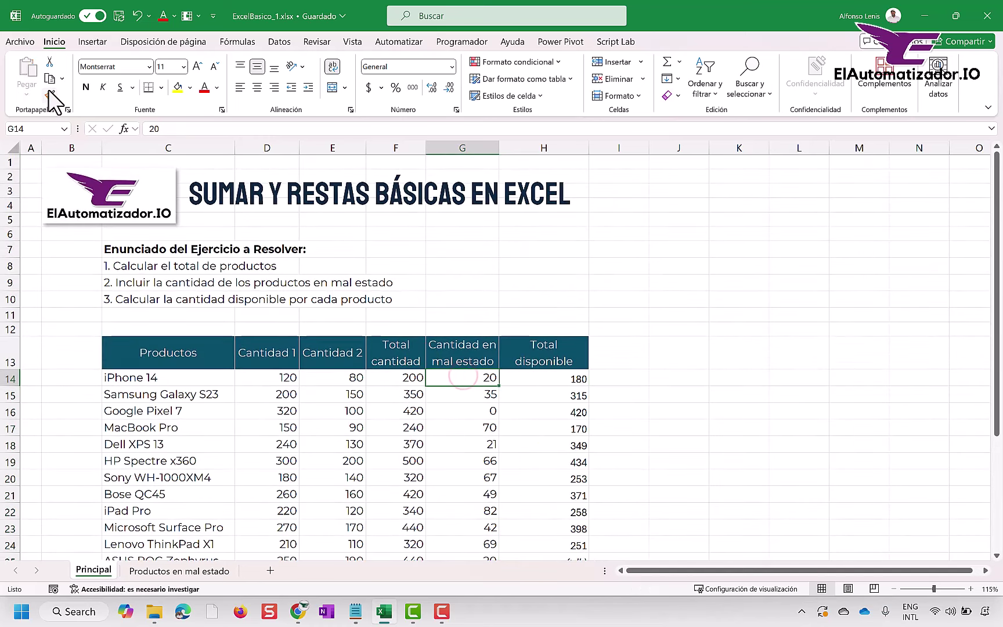
pyautogui.click(476, 394)
pyautogui.click(473, 380)
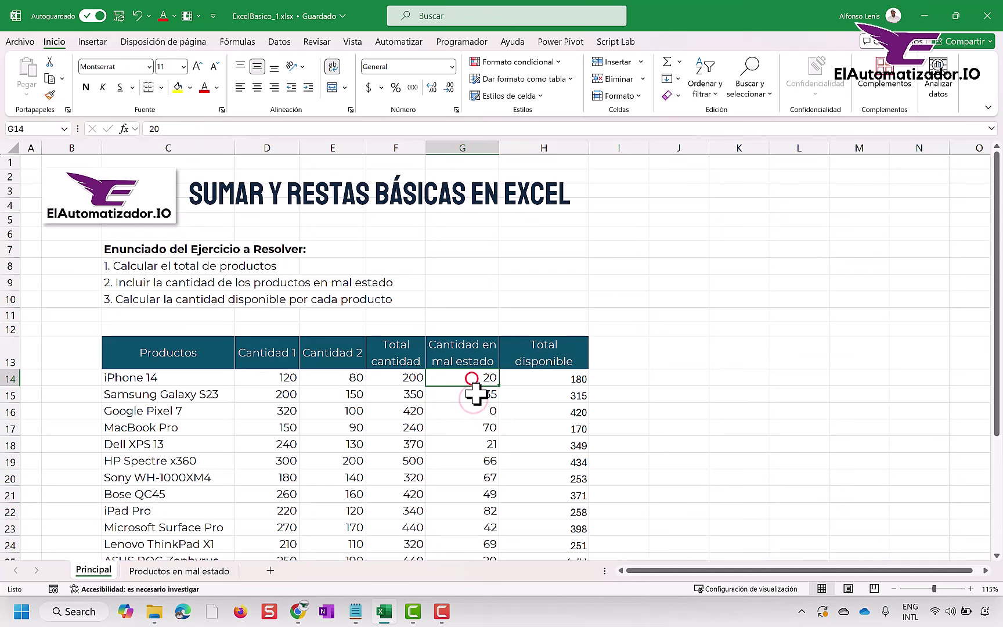
pyautogui.click(476, 394)
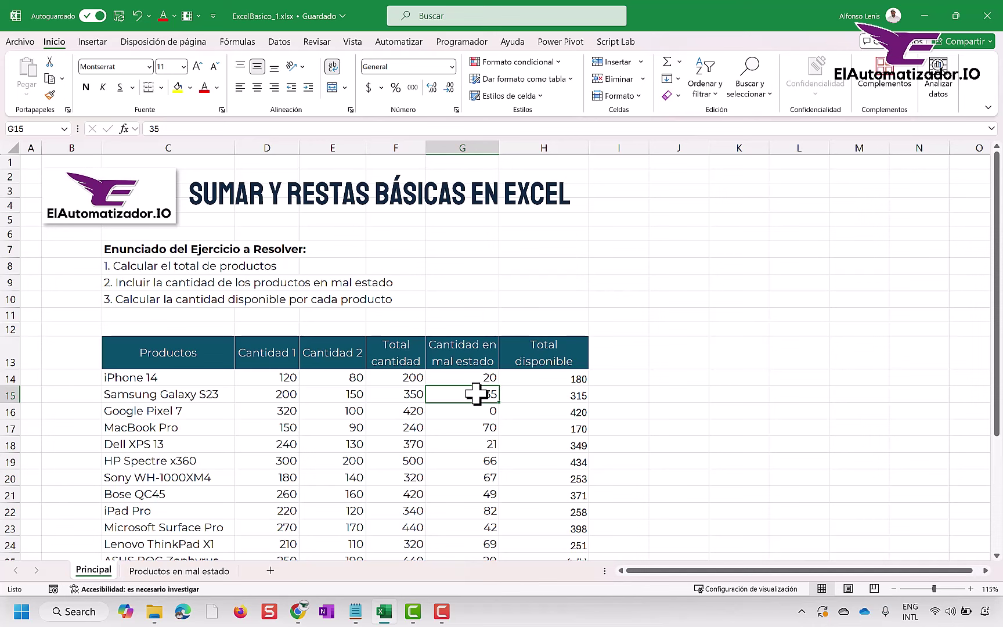
pyautogui.click(579, 395)
# Paint G14's formatting onto H14:H33 and verify it through GoPro Hero 10's 279.
pyautogui.click(489, 378)
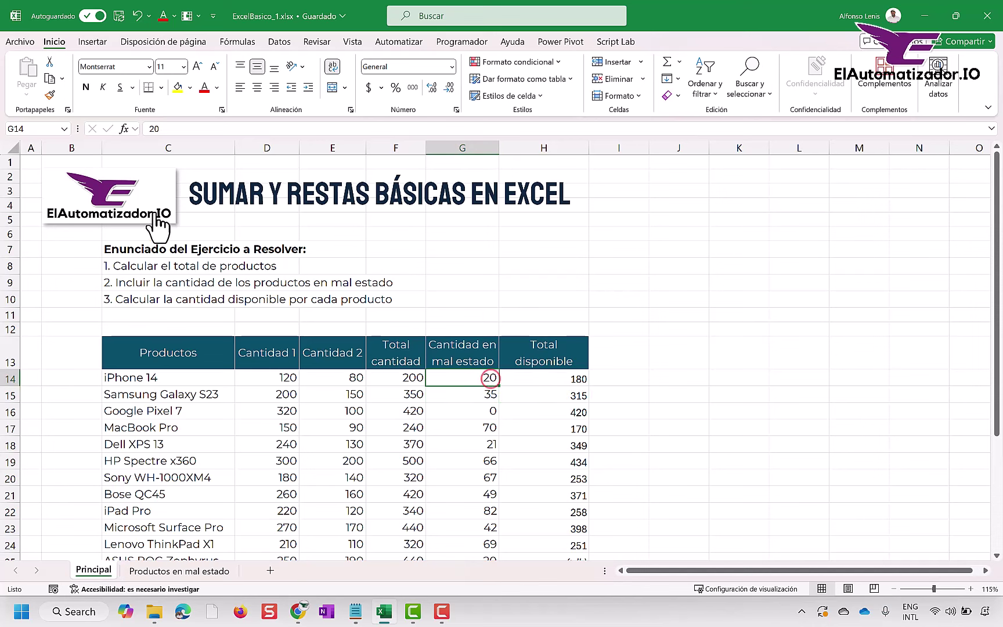
pyautogui.click(49, 94)
pyautogui.moveTo(561, 381)
pyautogui.mouseDown()
pyautogui.moveTo(566, 598)
pyautogui.moveTo(566, 412)
pyautogui.mouseUp()
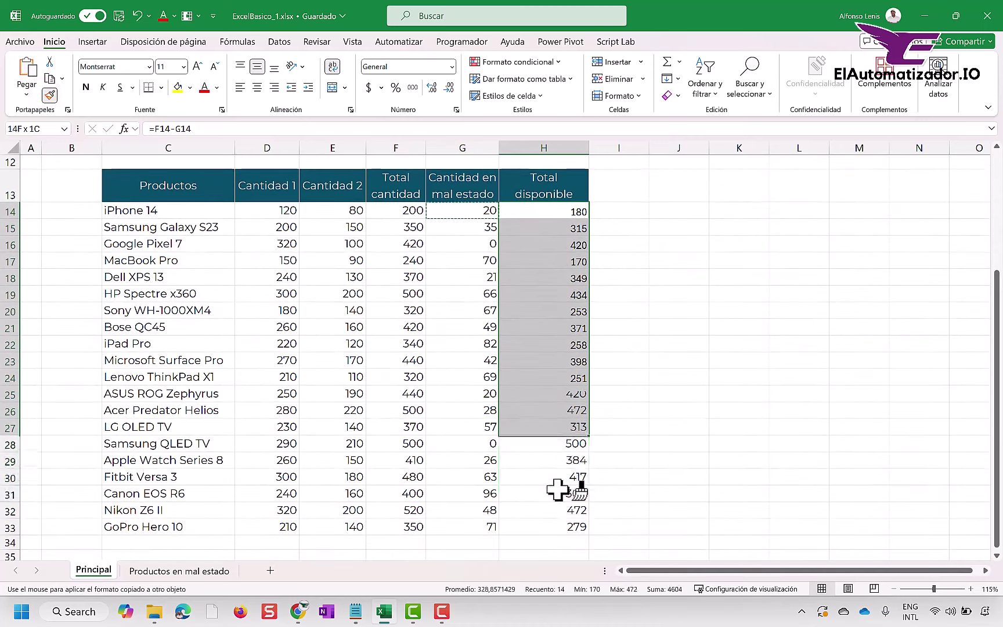
pyautogui.moveTo(565, 424); pyautogui.dragTo(559, 421)
pyautogui.scroll(4, 559, 421)
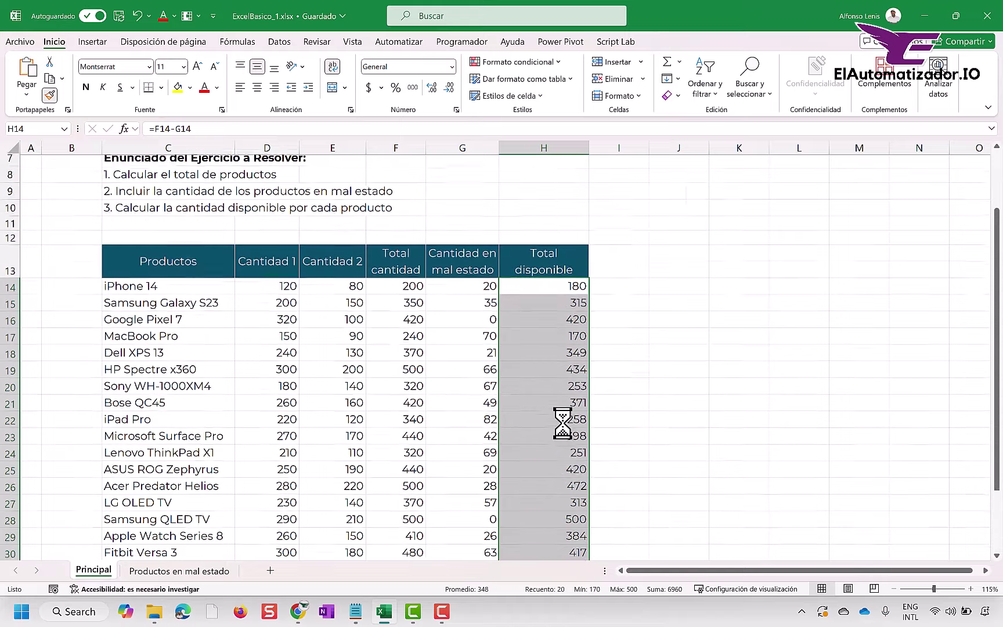
pyautogui.scroll(2, 577, 371)
pyautogui.click(578, 365)
pyautogui.scroll(-2, 559, 401)
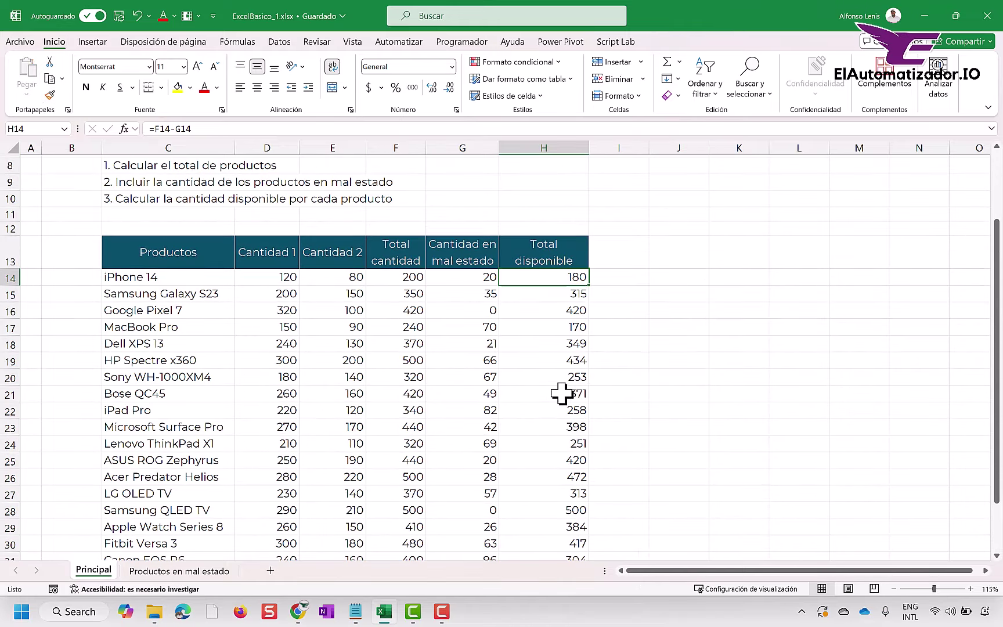
pyautogui.scroll(-3, 562, 391)
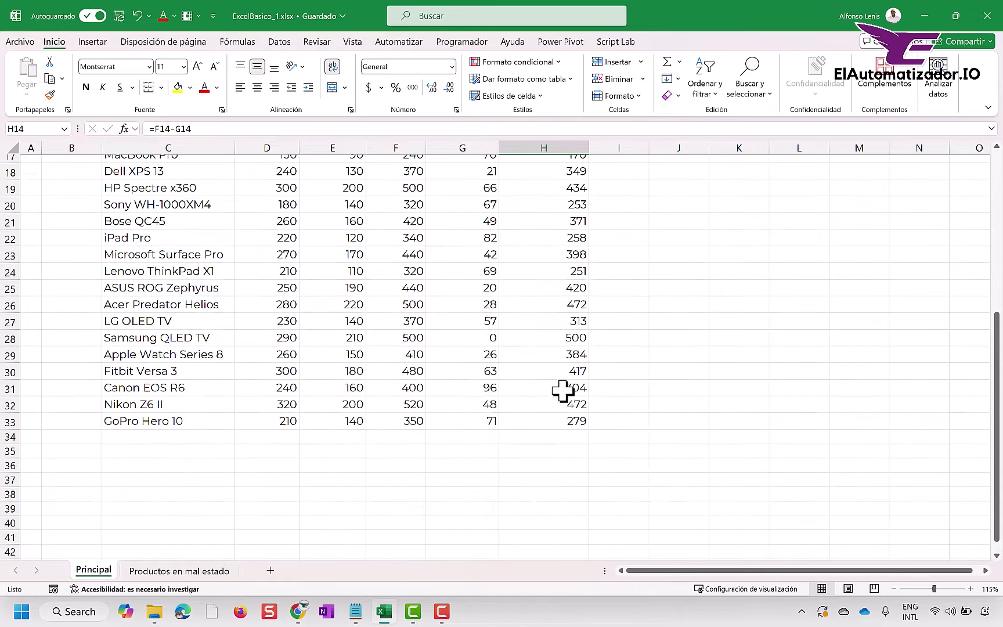
pyautogui.scroll(2, 562, 391)
pyautogui.scroll(3, 562, 391)
pyautogui.scroll(-3, 562, 391)
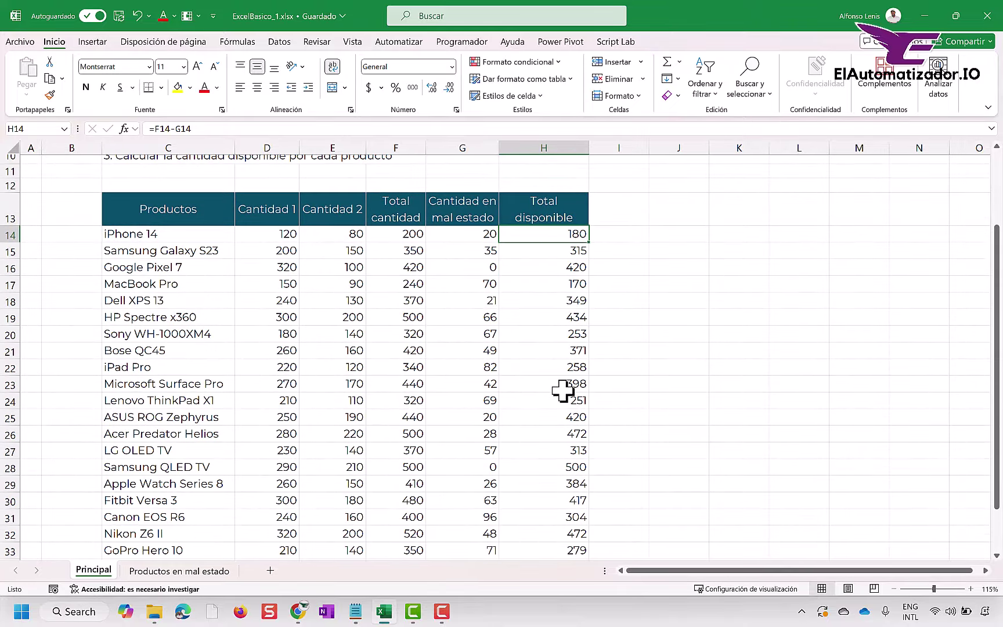
pyautogui.scroll(-2, 562, 391)
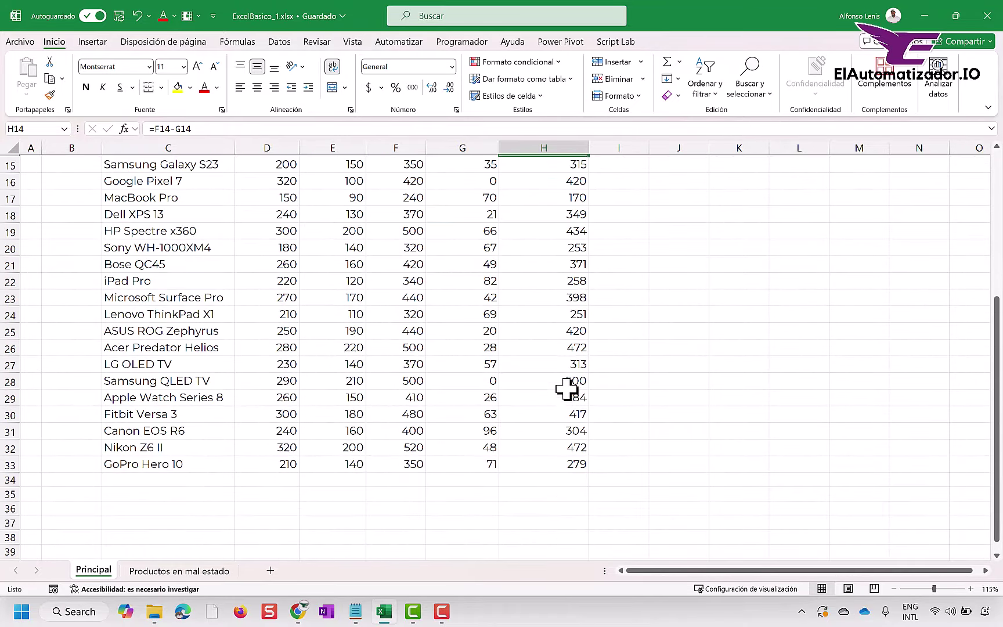
# Type the label 'Total unidades' in G35 below the table.
pyautogui.click(551, 468)
pyautogui.click(482, 496)
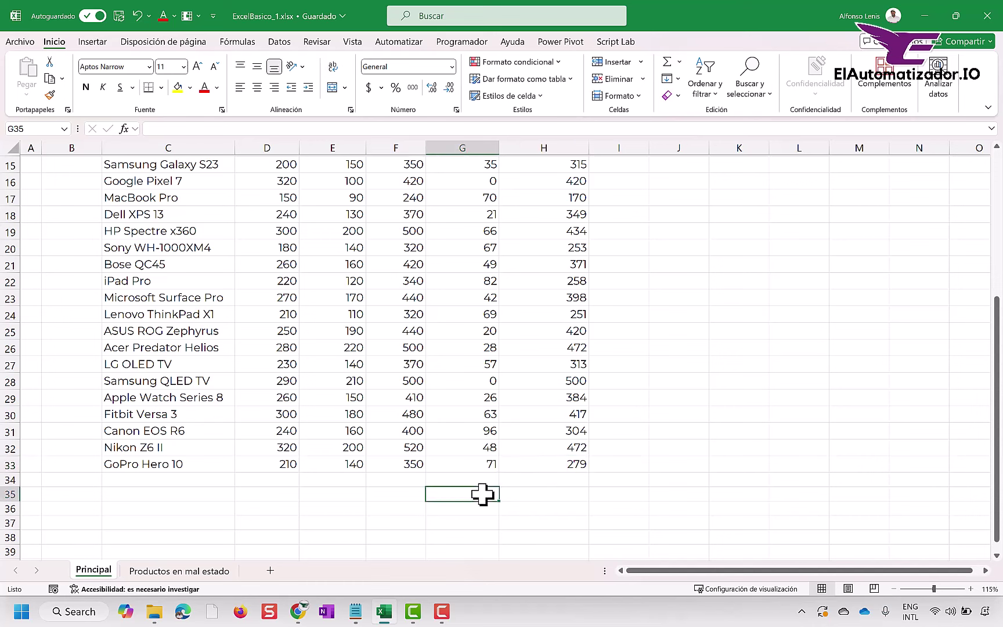
pyautogui.write('Total ')
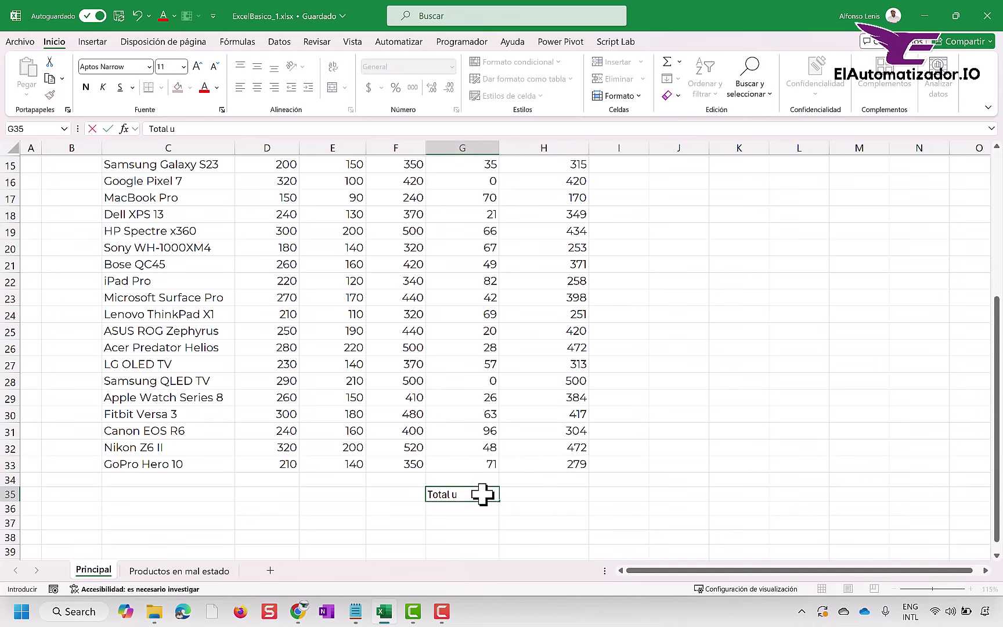
pyautogui.write('unidades')
pyautogui.press('Return')
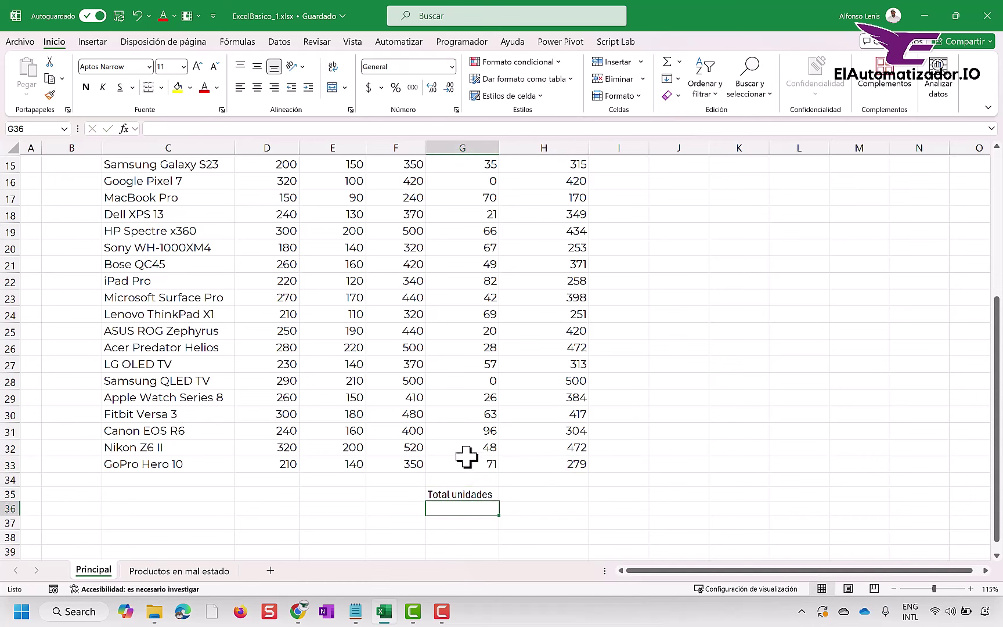
# Copy G33's formatting onto the Total unidades label with Format Painter.
pyautogui.click(467, 459)
pyautogui.click(50, 94)
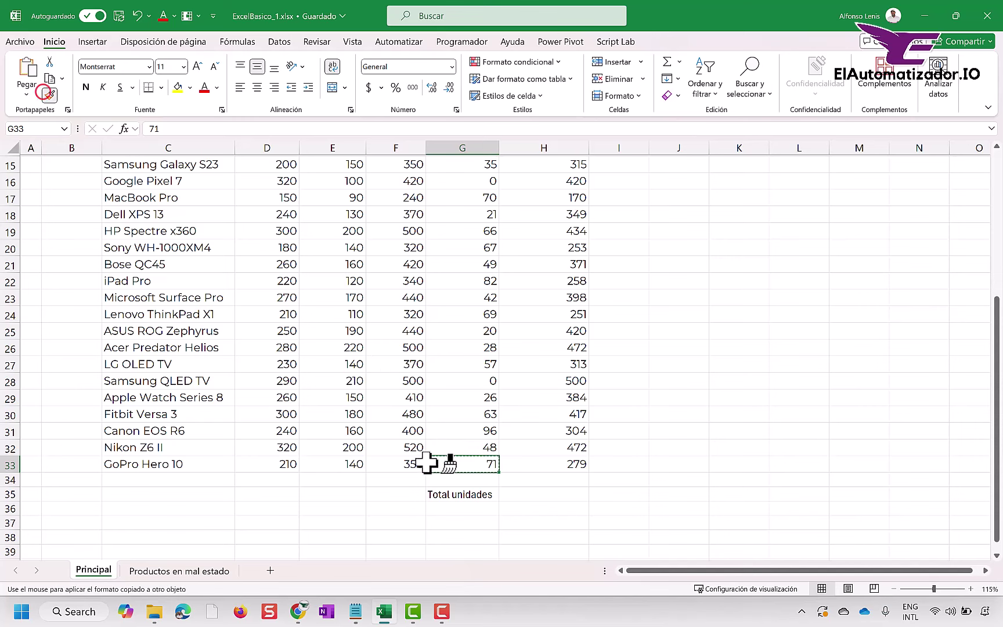
pyautogui.click(459, 498)
pyautogui.click(535, 507)
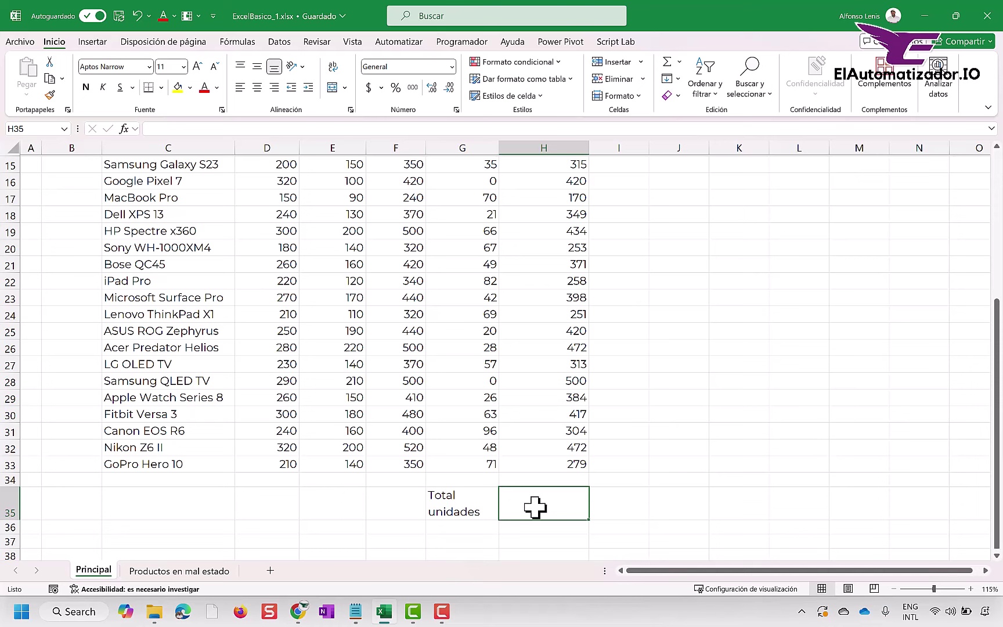
pyautogui.scroll(5, 534, 507)
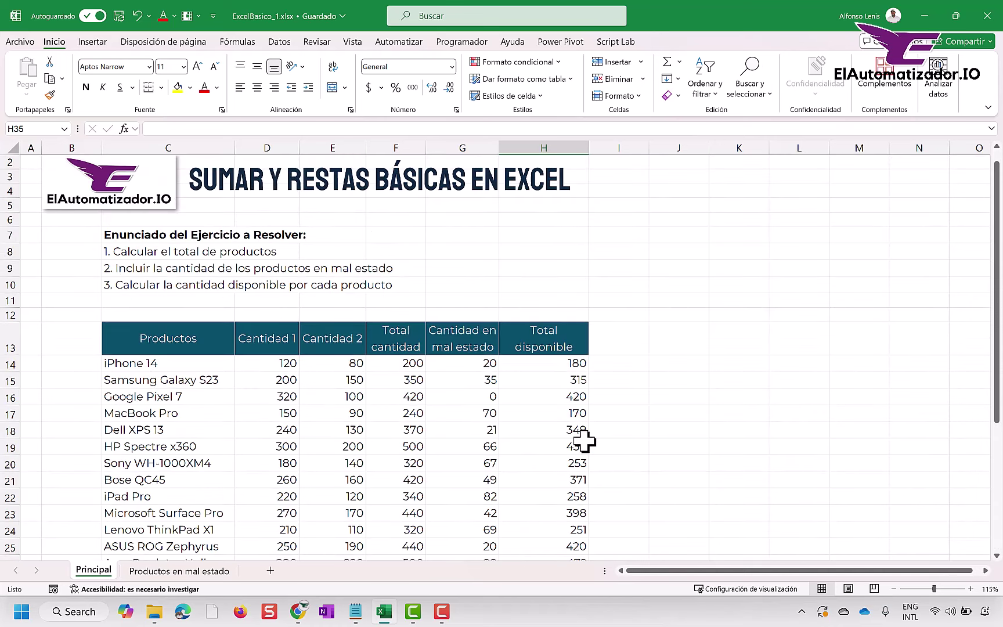
pyautogui.scroll(-3, 584, 441)
pyautogui.scroll(-1, 583, 441)
pyautogui.scroll(-1, 583, 441)
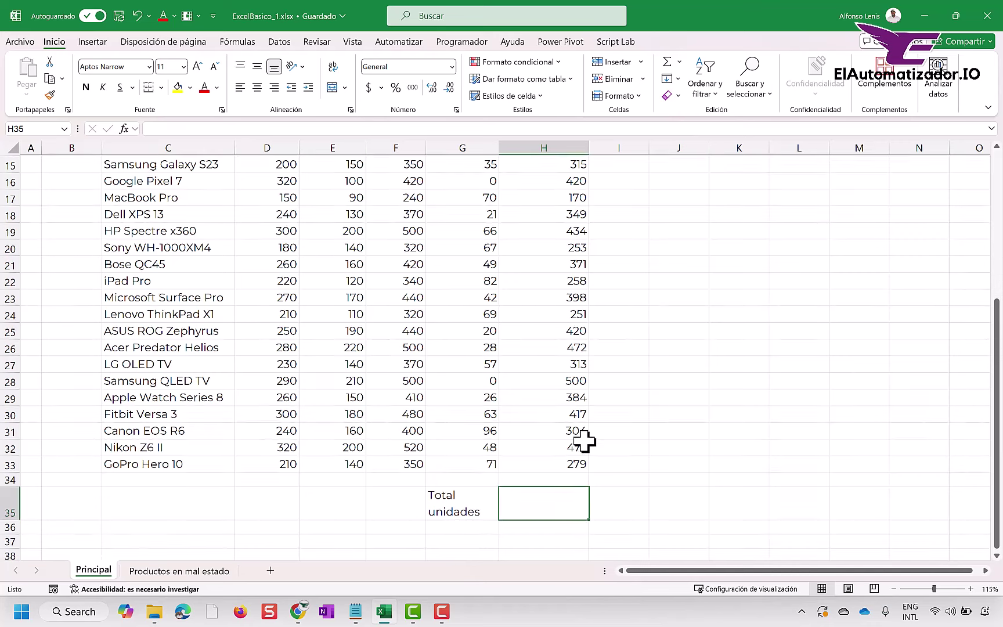
pyautogui.write('=')
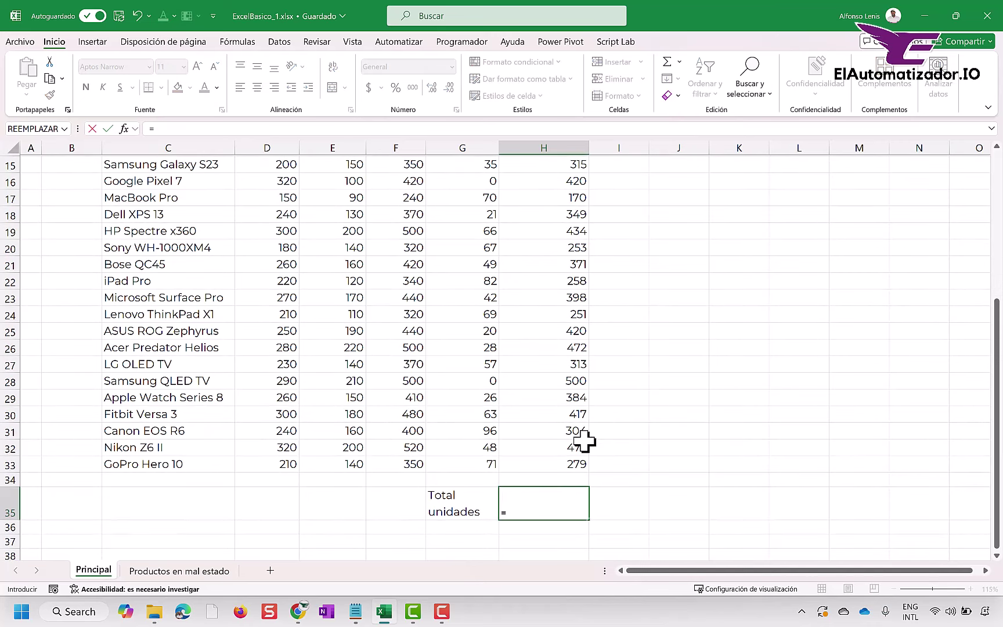
pyautogui.scroll(2, 610, 232)
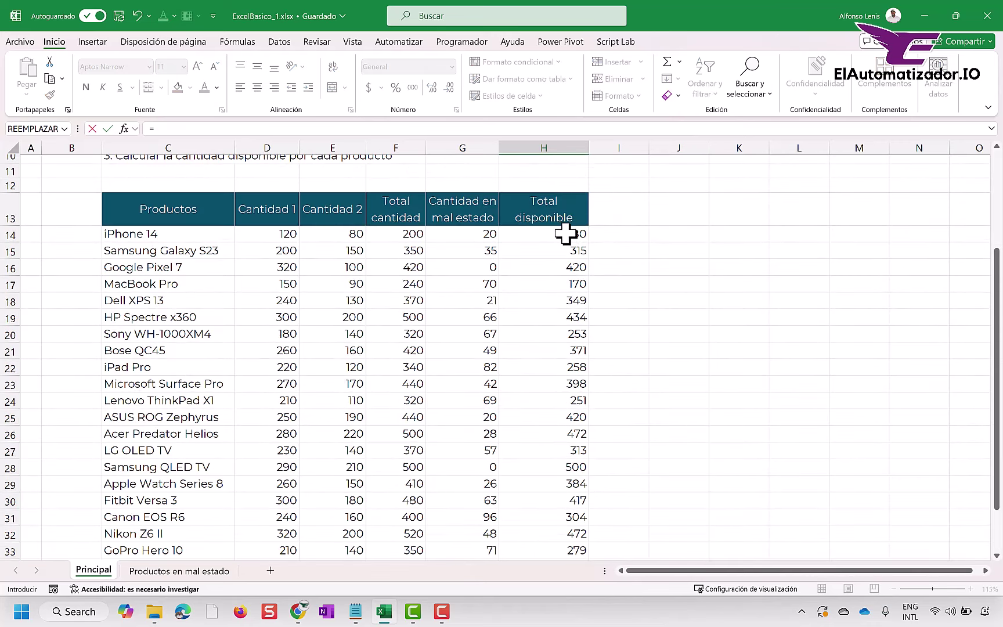
pyautogui.click(565, 234)
pyautogui.write('+')
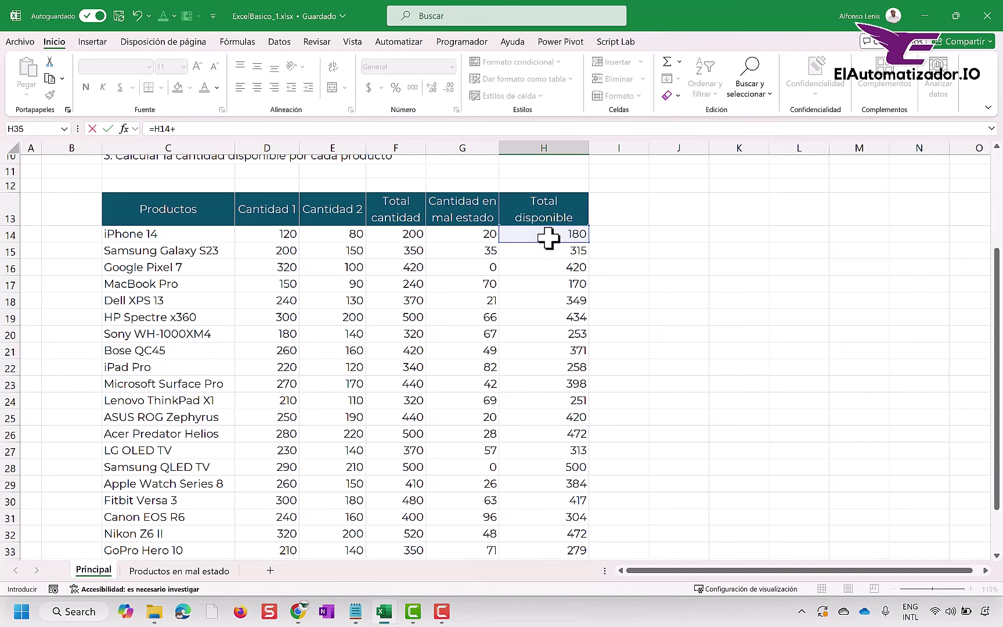
pyautogui.click(551, 249)
pyautogui.write('+')
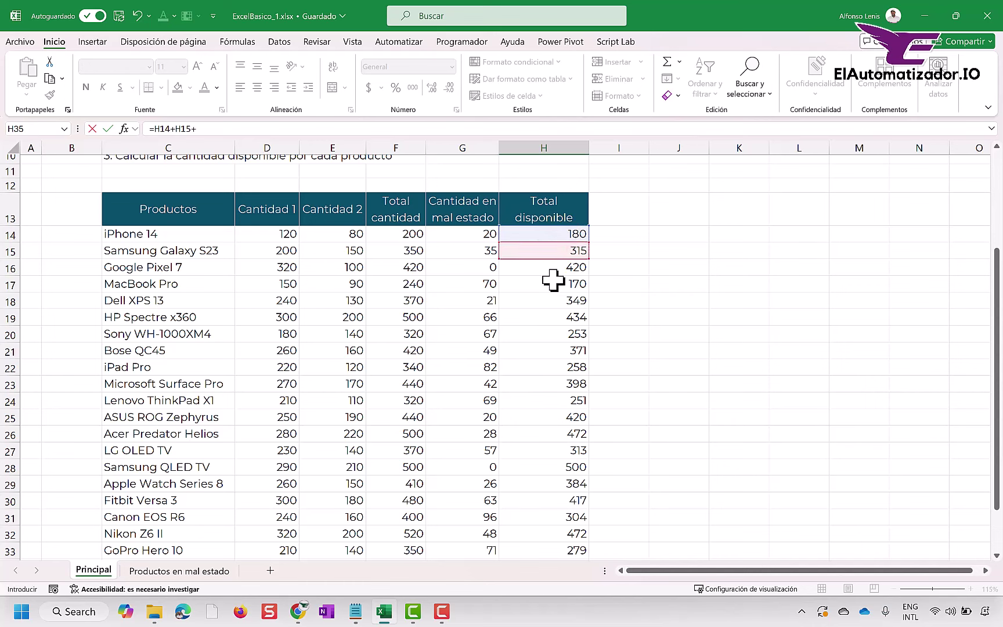
pyautogui.click(561, 268)
pyautogui.moveTo(153, 129); pyautogui.dragTo(211, 130)
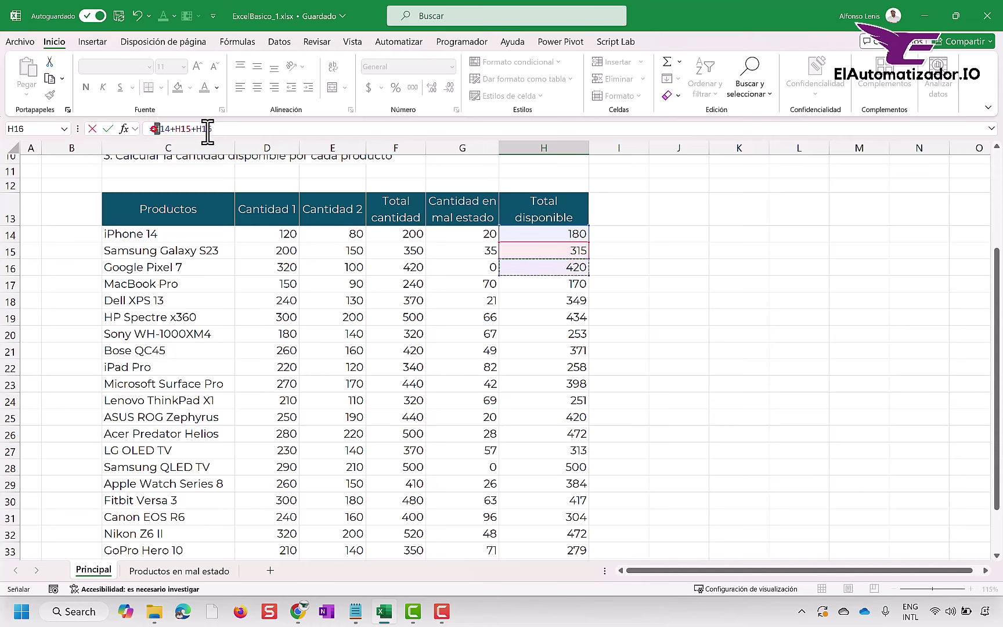
pyautogui.press('Return')
pyautogui.scroll(-2, 526, 372)
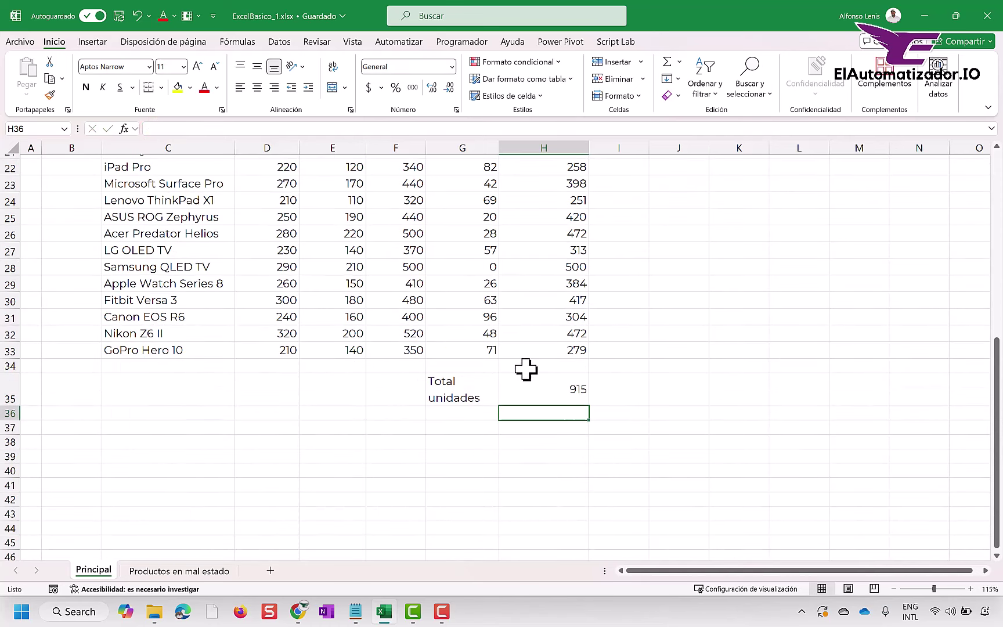
pyautogui.click(535, 392)
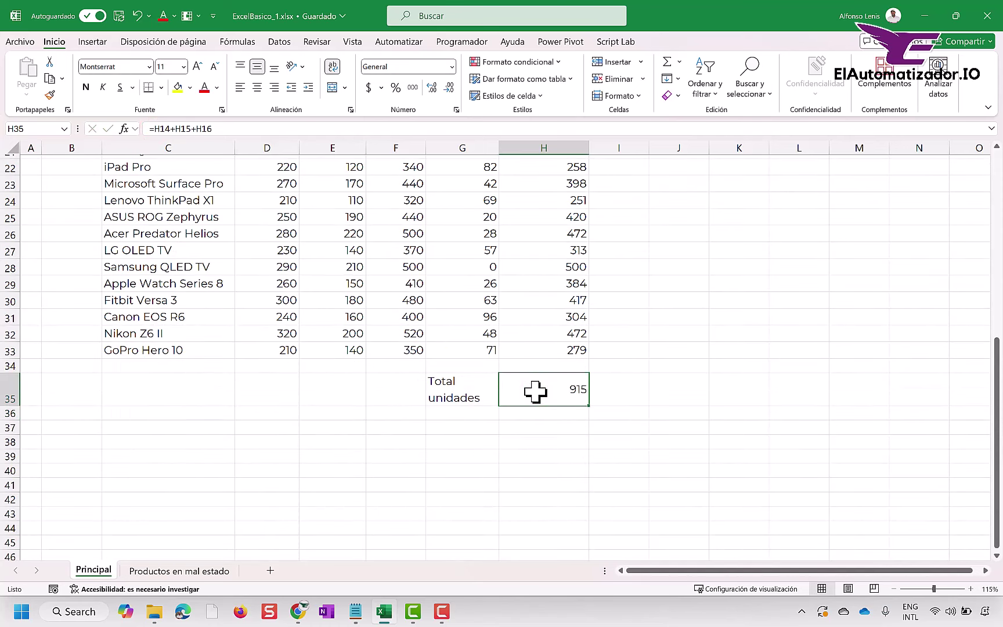
pyautogui.press('Delete')
pyautogui.scroll(2, 535, 392)
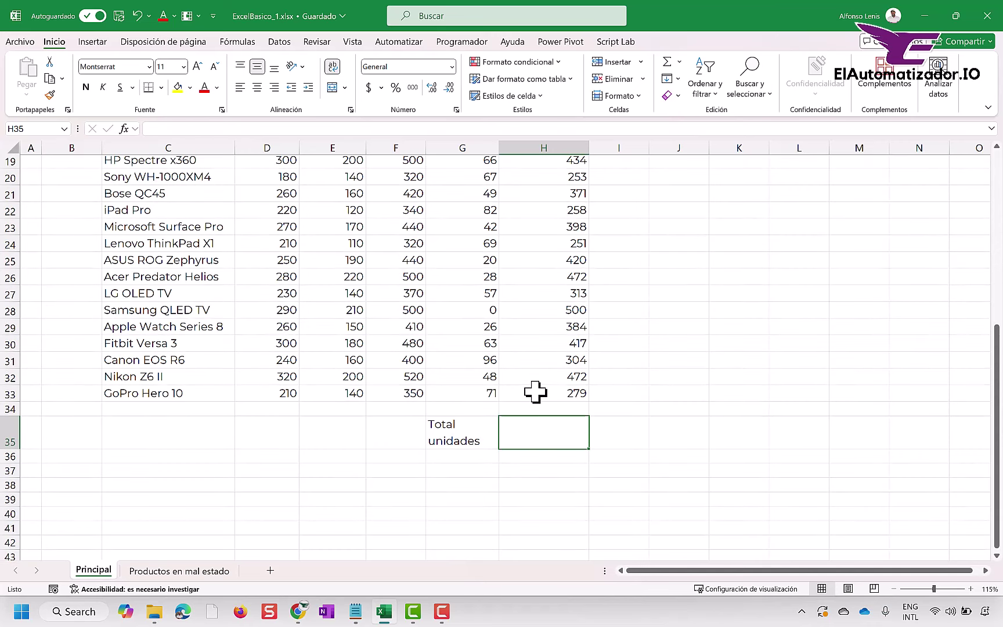
pyautogui.write('=')
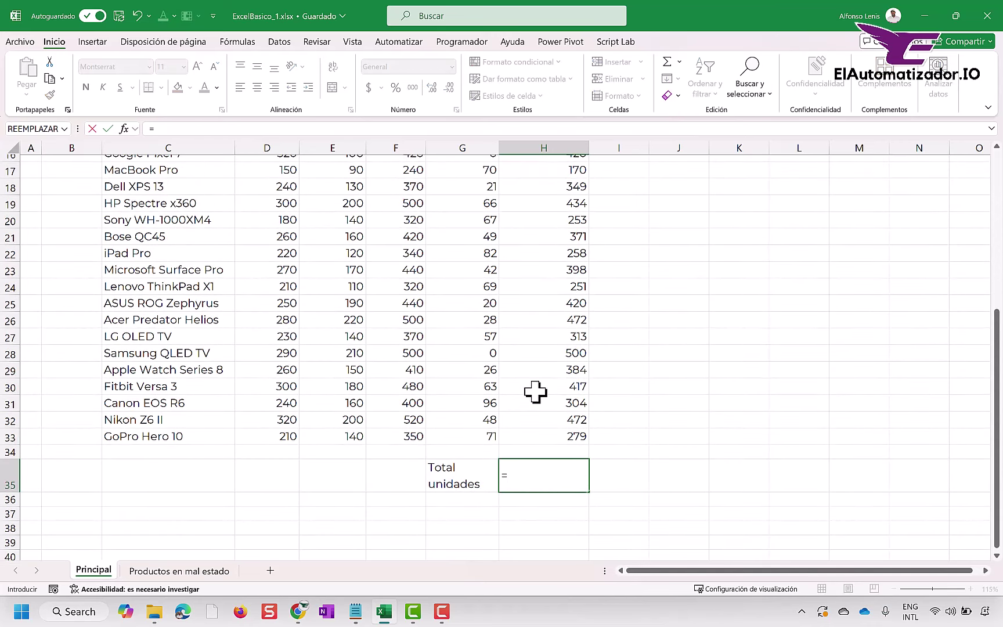
pyautogui.write('suma')
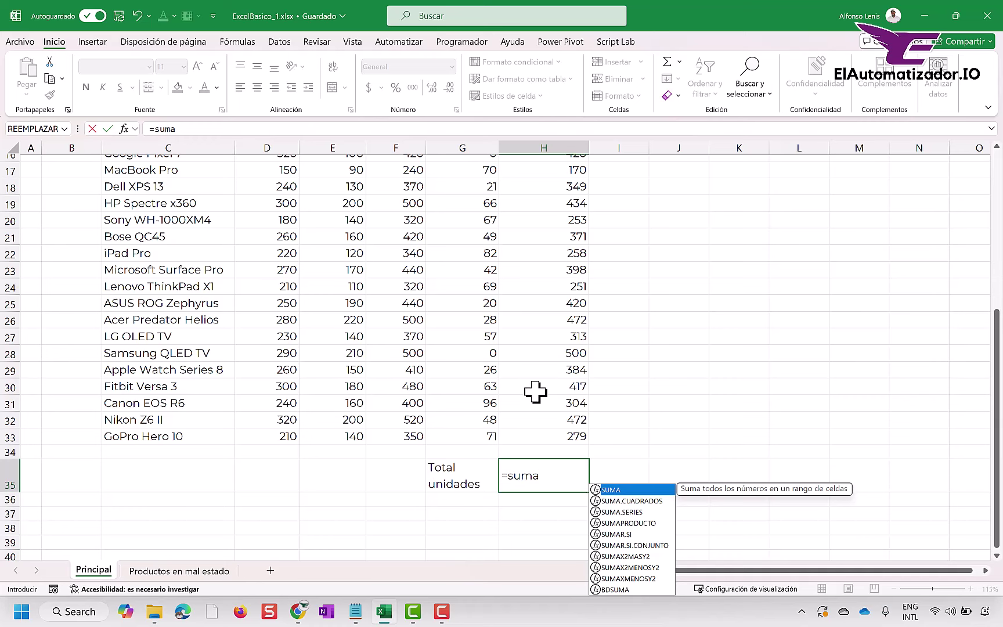
pyautogui.press('Tab')
pyautogui.scroll(2, 544, 282)
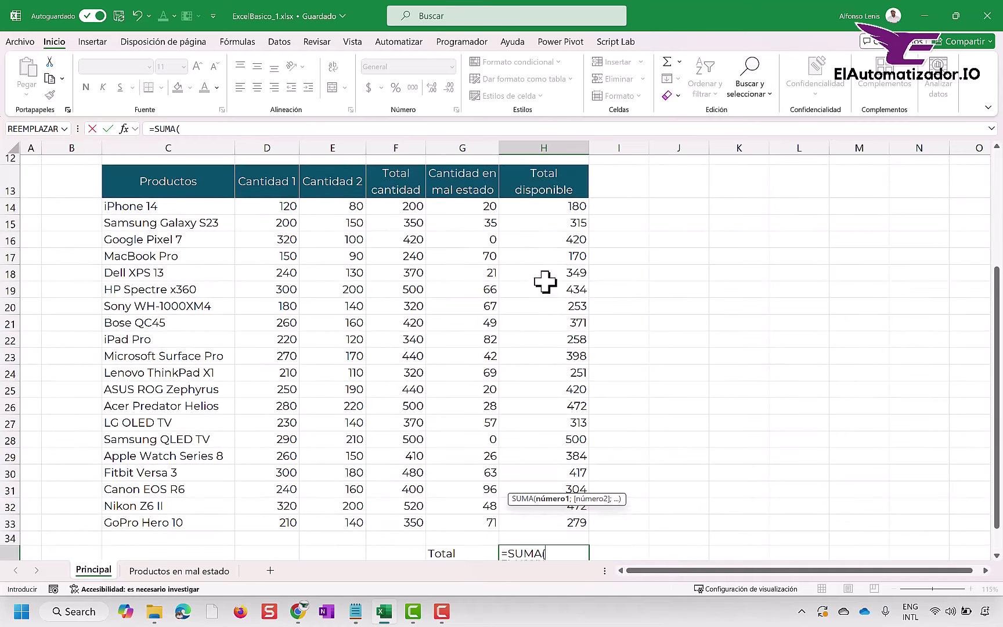
pyautogui.moveTo(551, 207); pyautogui.dragTo(541, 520)
pyautogui.scroll(-2, 569, 432)
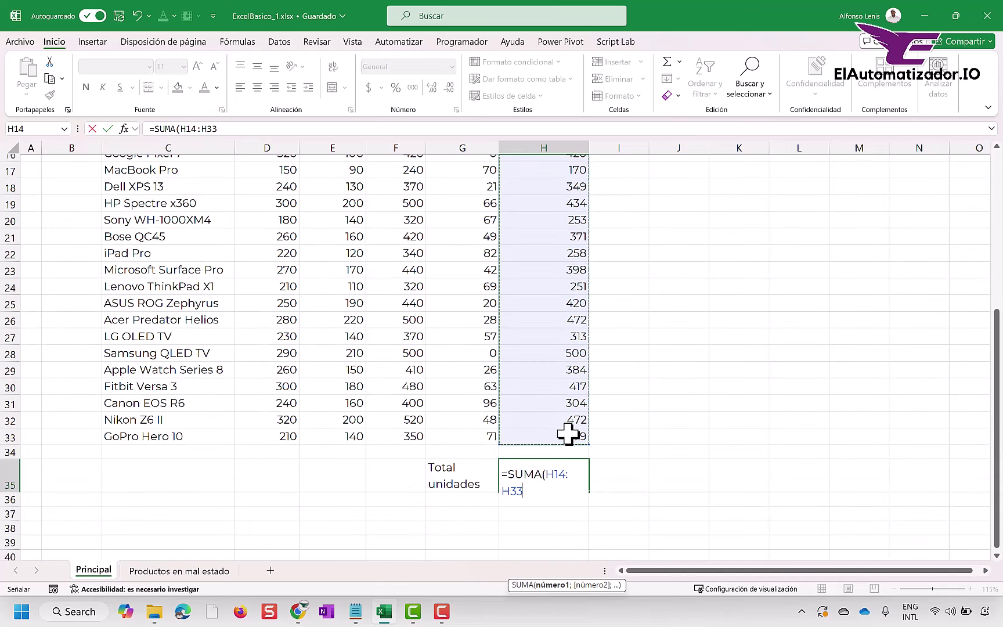
pyautogui.write(')')
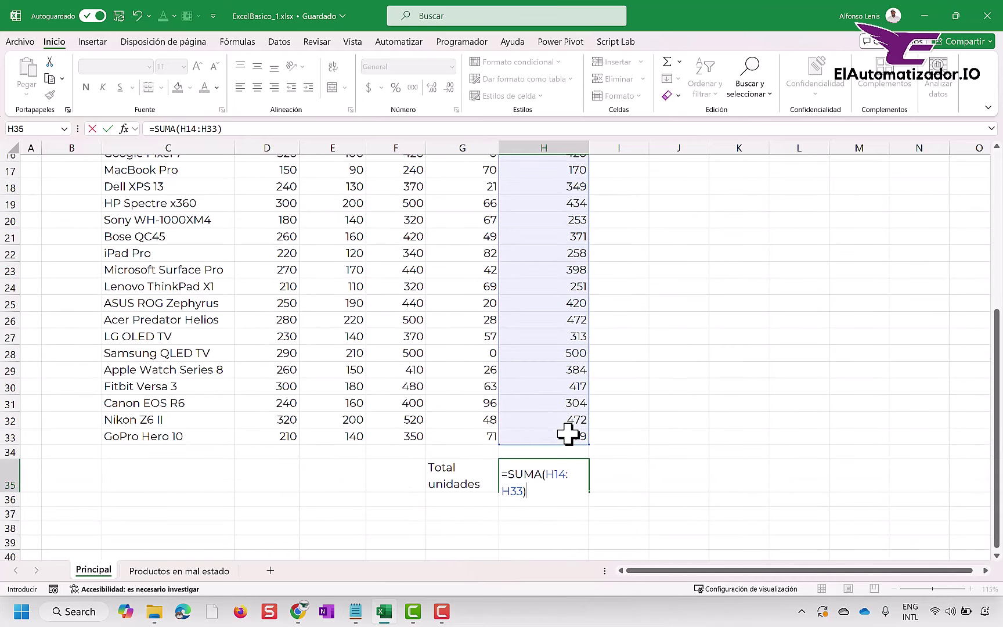
pyautogui.press('Return')
pyautogui.click(573, 475)
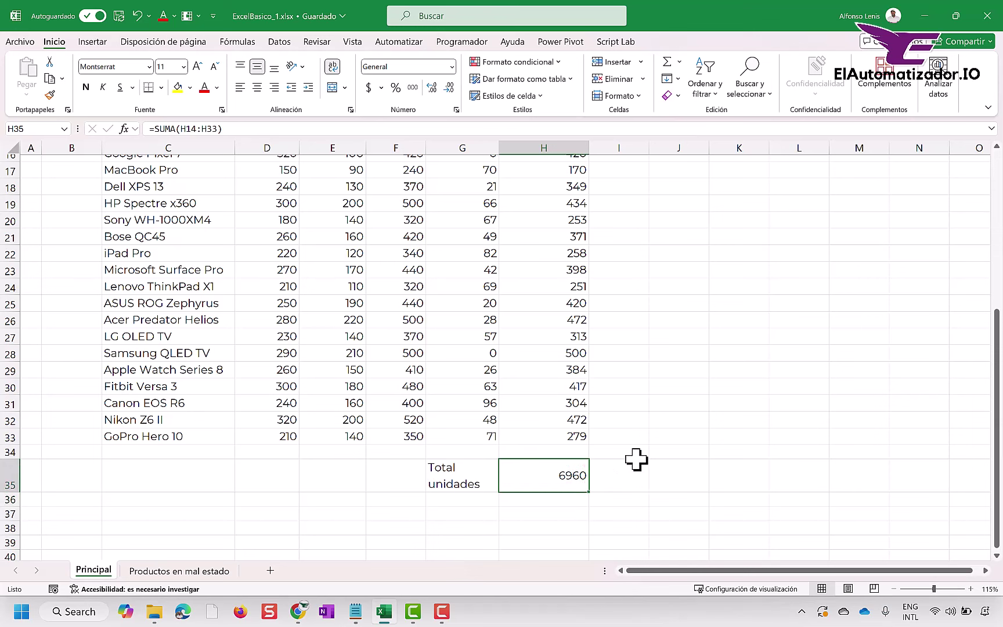
pyautogui.press('Delete')
pyautogui.scroll(1, 636, 460)
# Select the Total disponible values H14:H33, copy their 6960 status-bar sum, and select cell H35.
pyautogui.scroll(2, 636, 459)
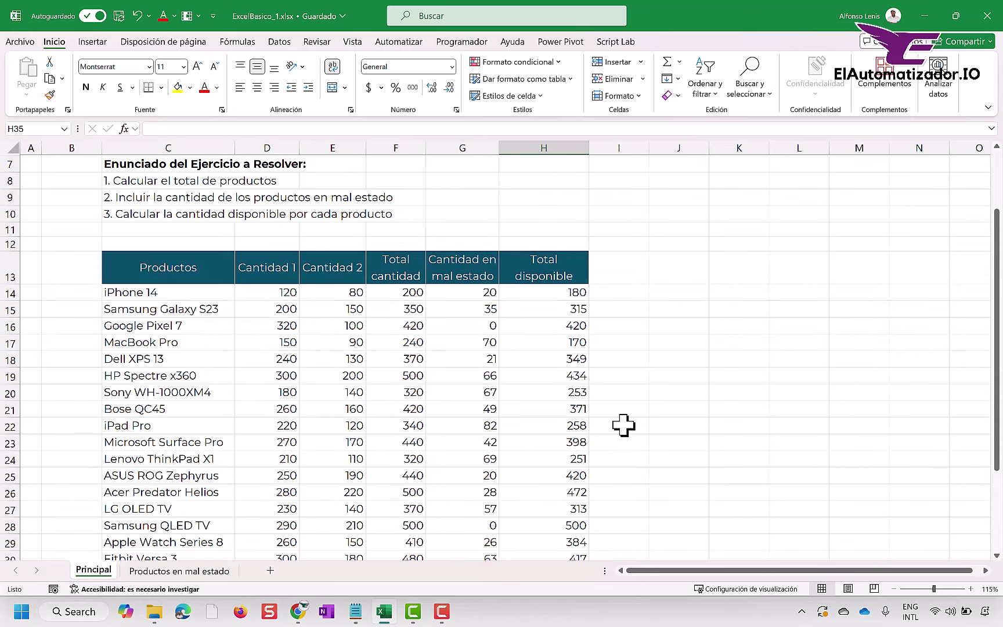
pyautogui.moveTo(566, 292); pyautogui.dragTo(553, 534)
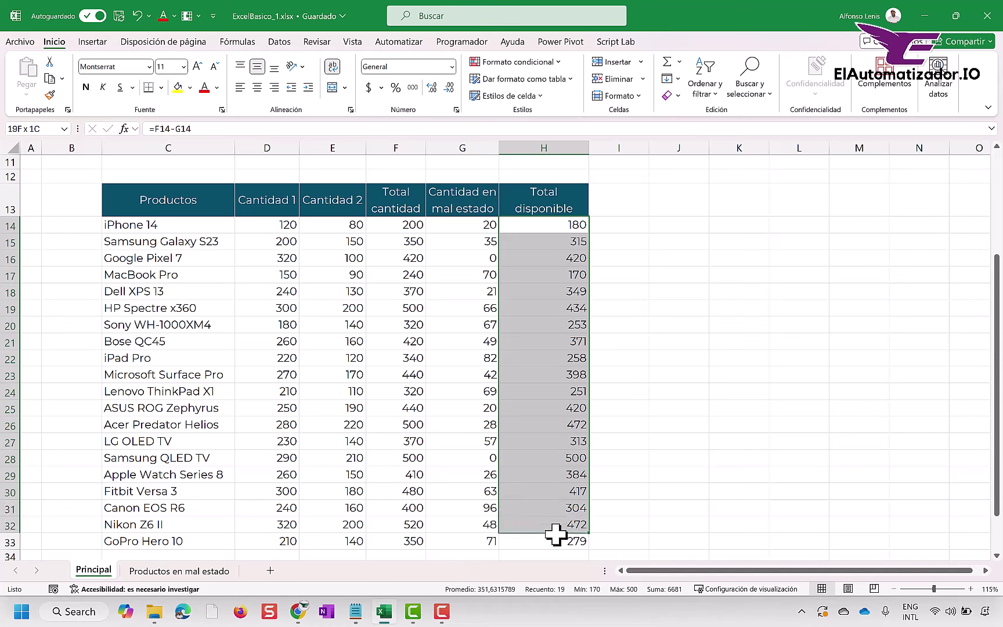
pyautogui.moveTo(553, 535); pyautogui.dragTo(556, 537)
pyautogui.scroll(-2, 560, 464)
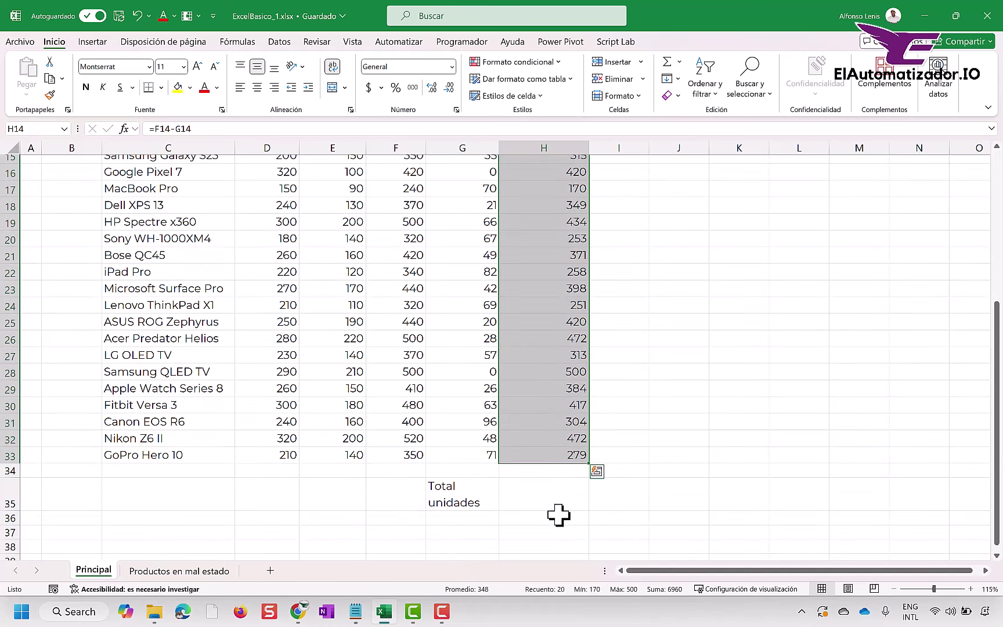
pyautogui.click(685, 588)
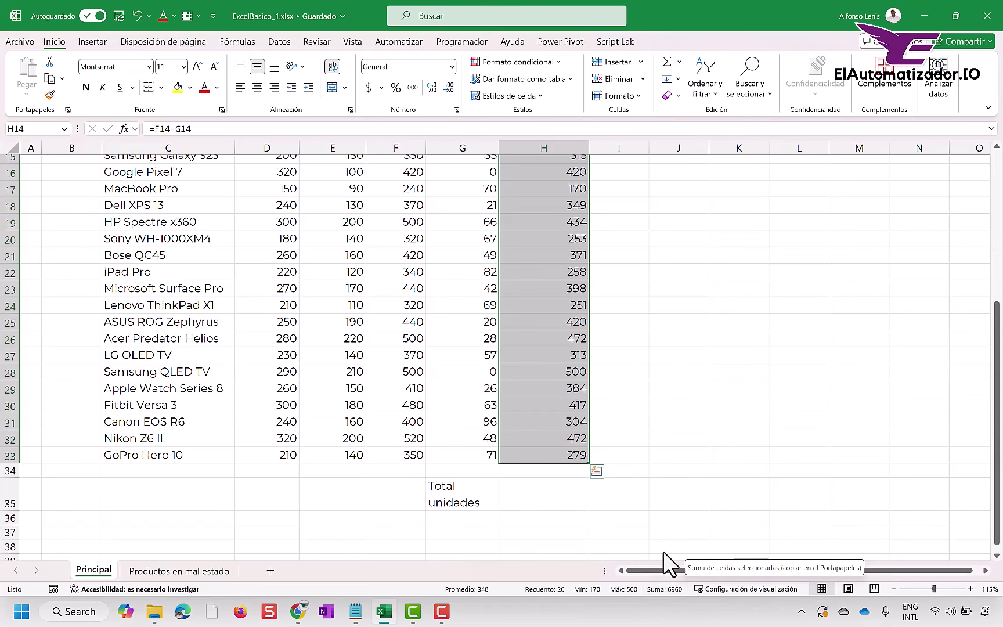
pyautogui.click(520, 493)
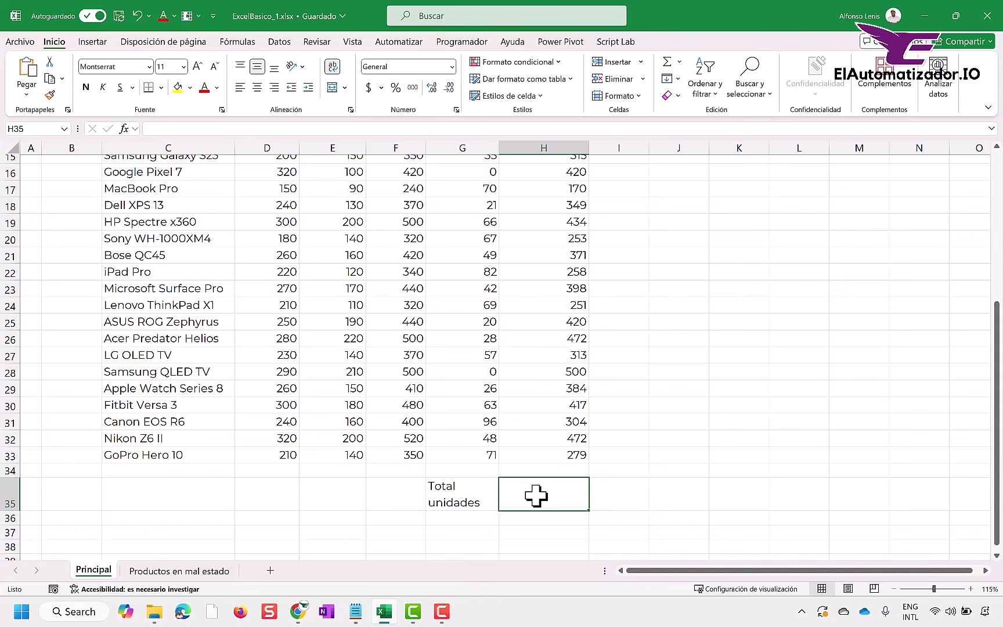
# AutoSum H35 with Alt+= to =SUMA(H14:H34), confirm it, and check the 6960 result.
pyautogui.hotkey('alt', '=')
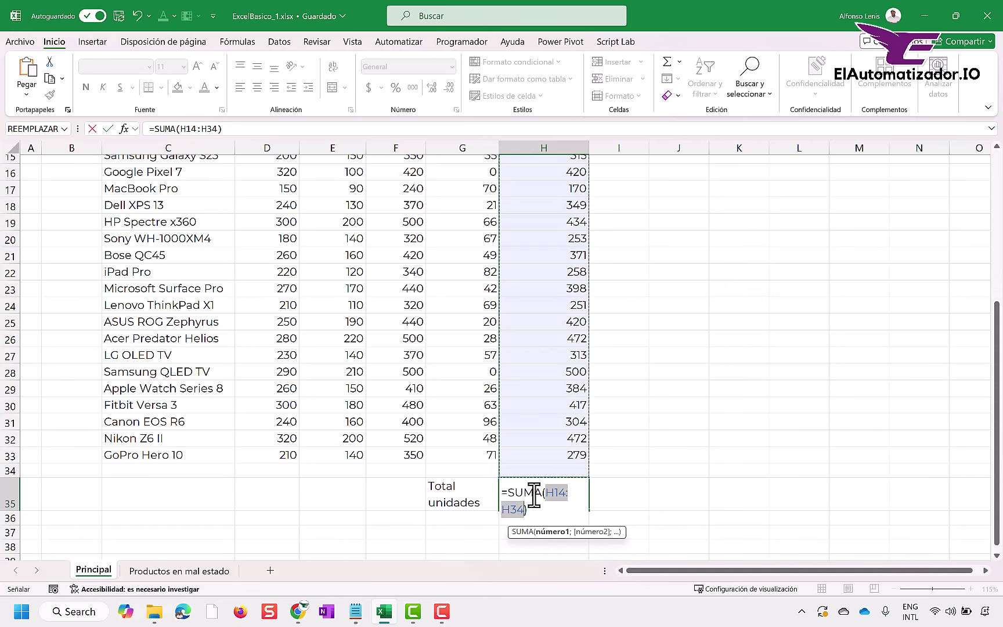
pyautogui.click(533, 496)
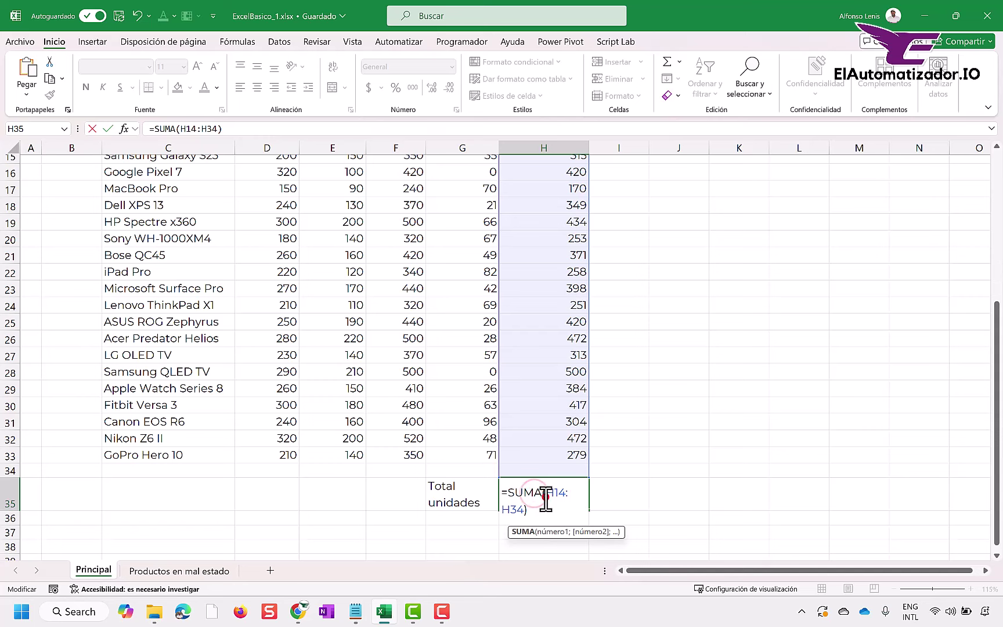
pyautogui.scroll(5, 558, 473)
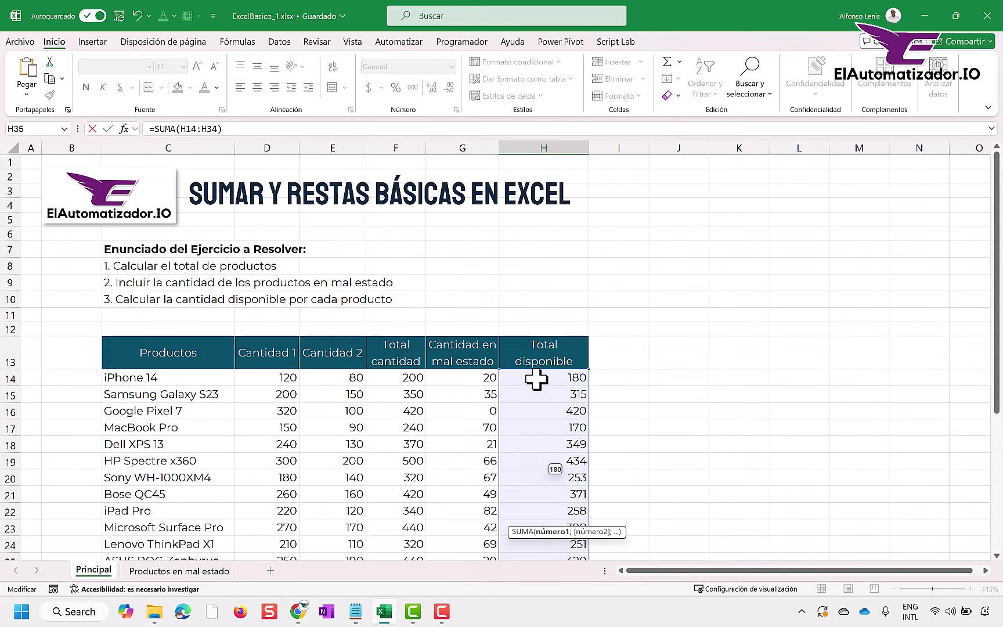
pyautogui.scroll(-4, 553, 394)
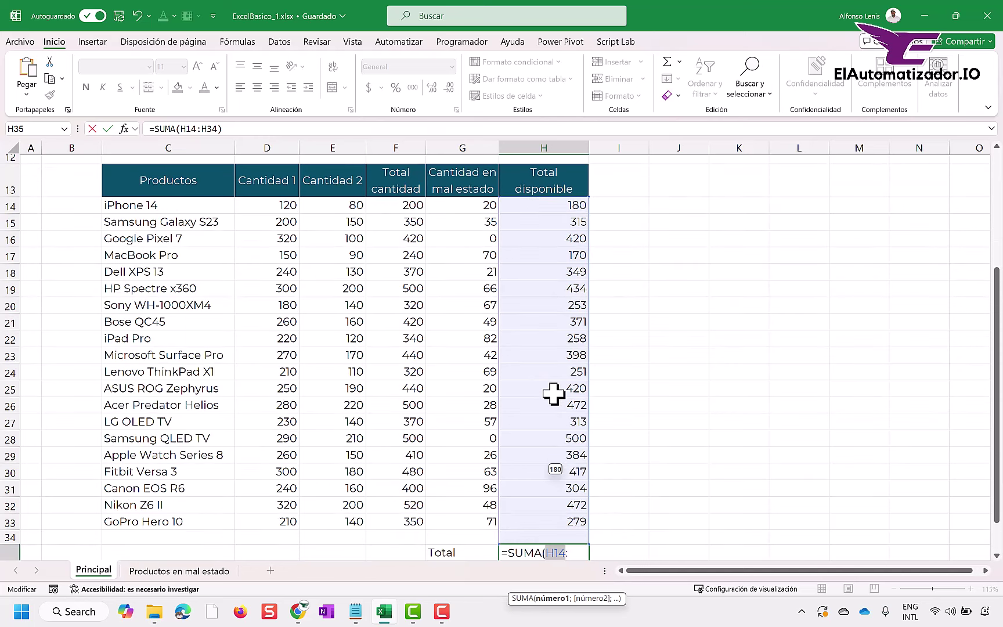
pyautogui.scroll(-3, 553, 394)
pyautogui.click(521, 447)
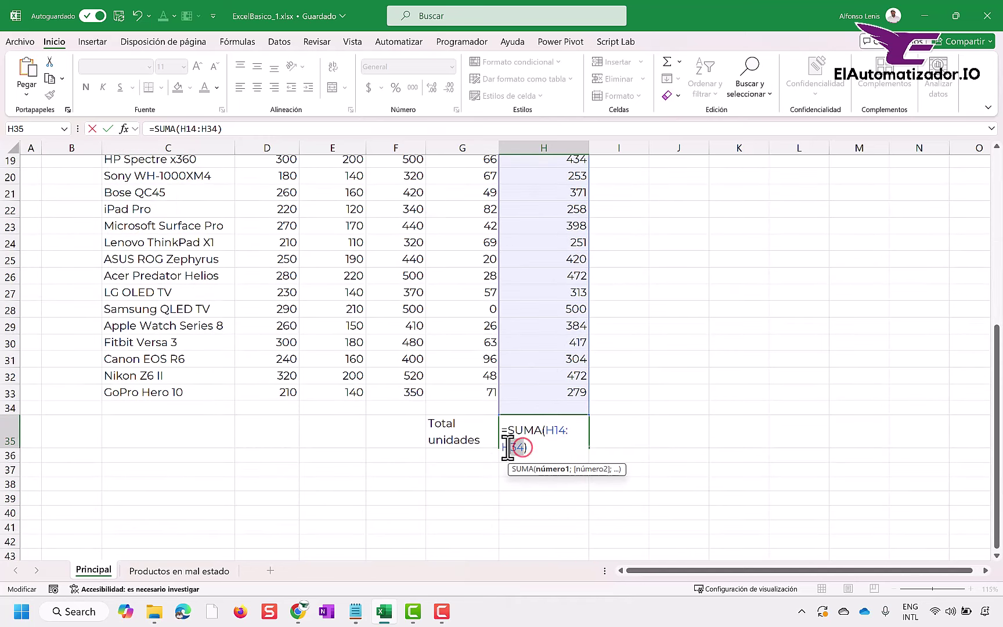
pyautogui.moveTo(508, 447); pyautogui.dragTo(501, 447)
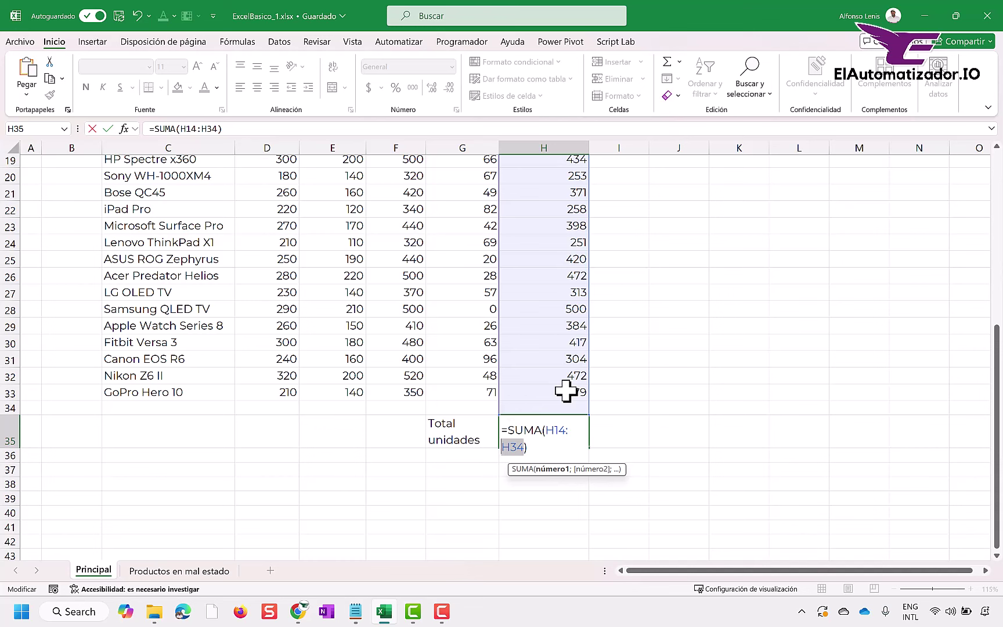
pyautogui.press('Return')
pyautogui.click(567, 430)
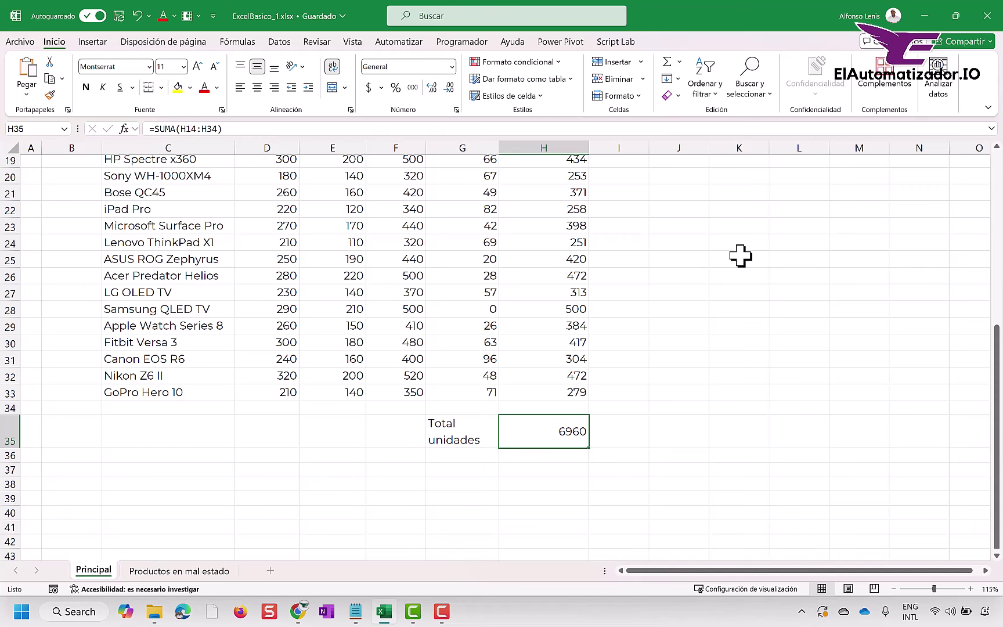
pyautogui.scroll(6, 740, 255)
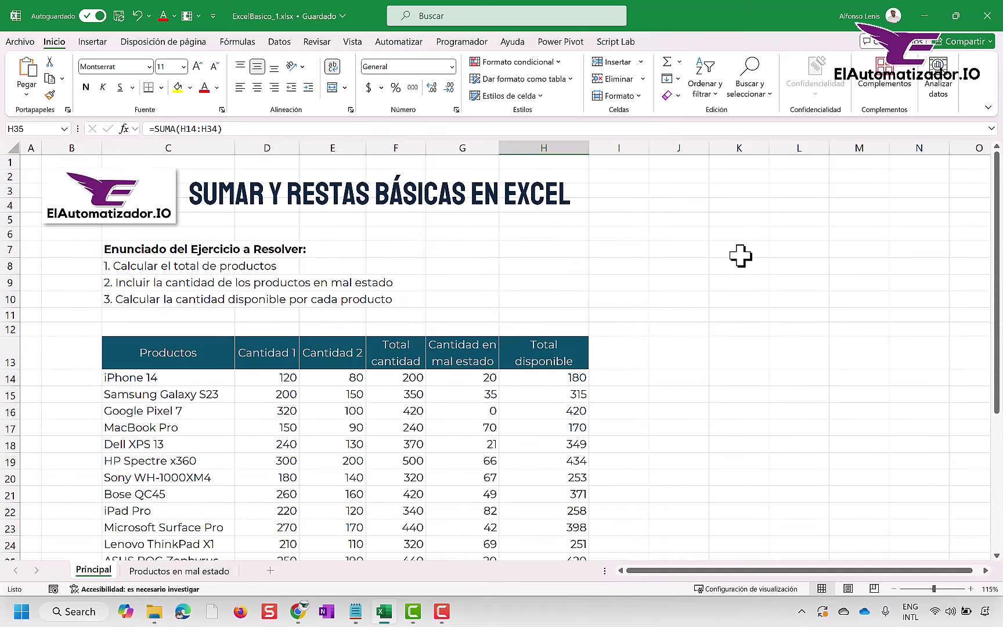